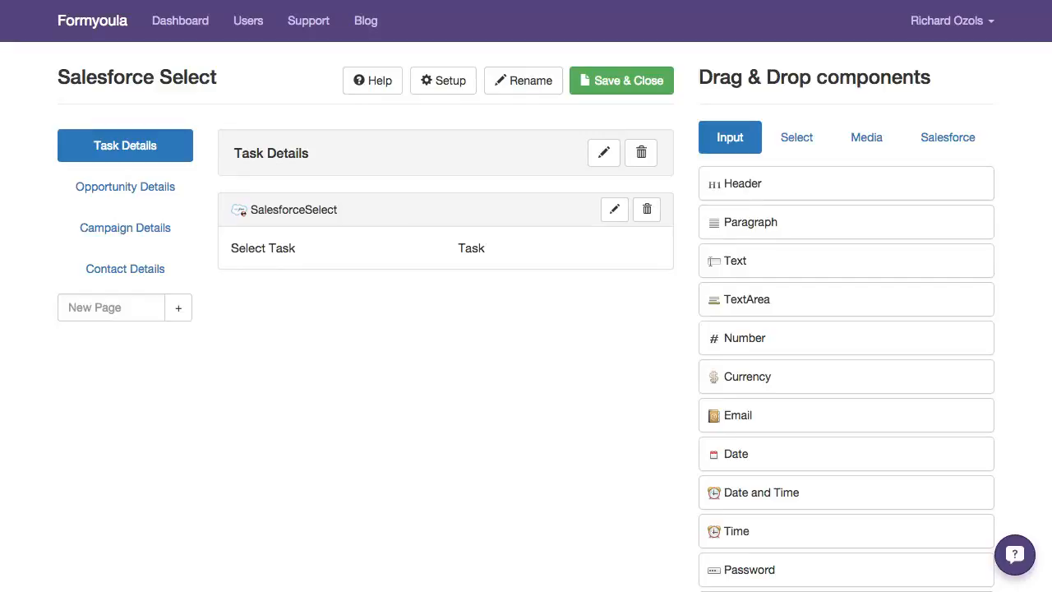
List the Salesforce components and examine the label, object and button label settings of the Select Task component
{"action": "left_click", "coordinate": [948, 138]}
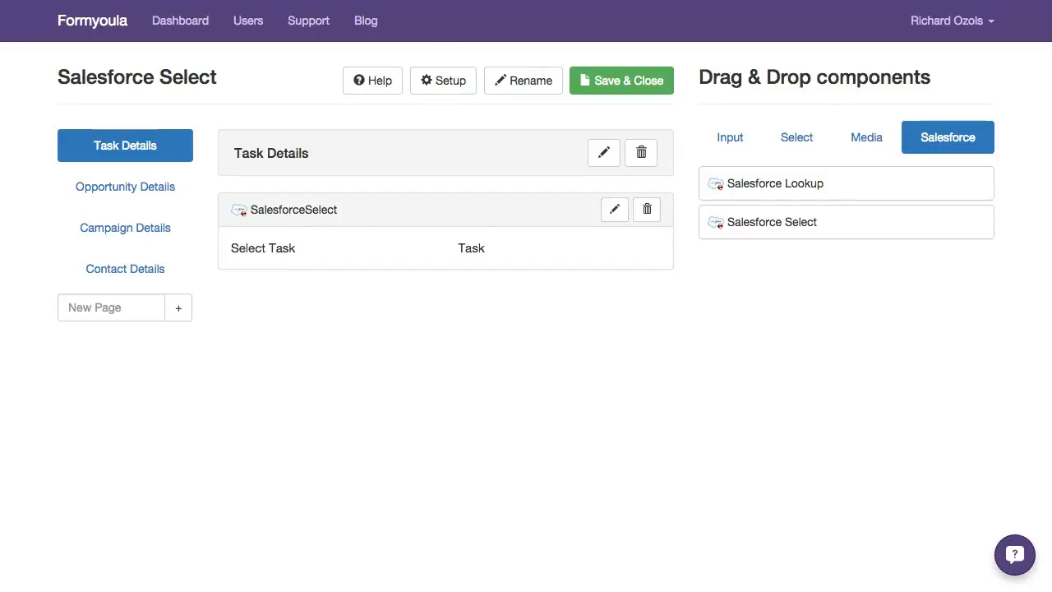
{"action": "left_click", "coordinate": [614, 209]}
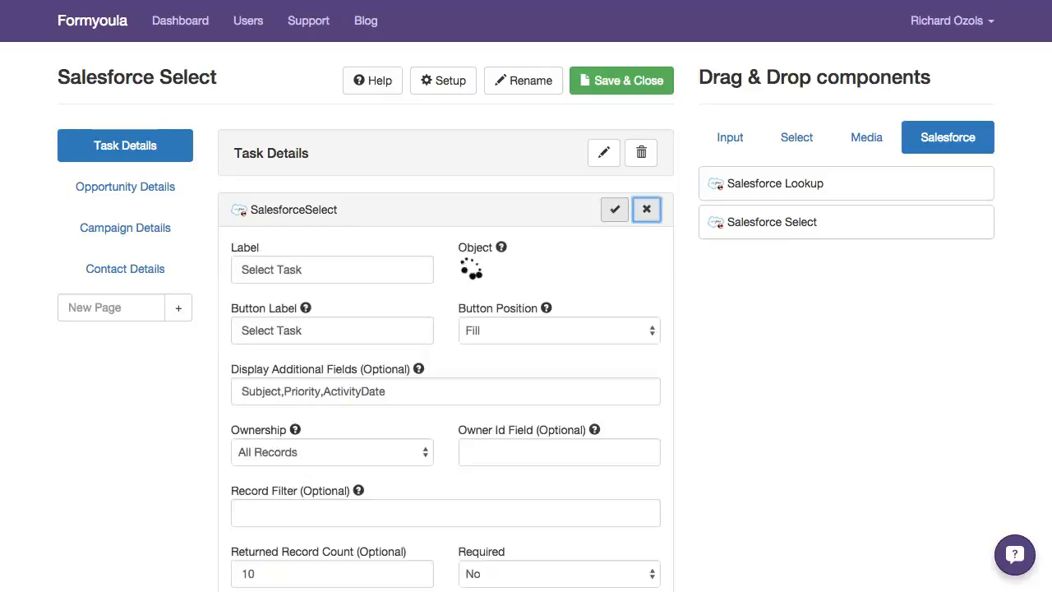
{"action": "scroll", "coordinate": [527, 329], "scroll_direction": "down", "scroll_amount": 2}
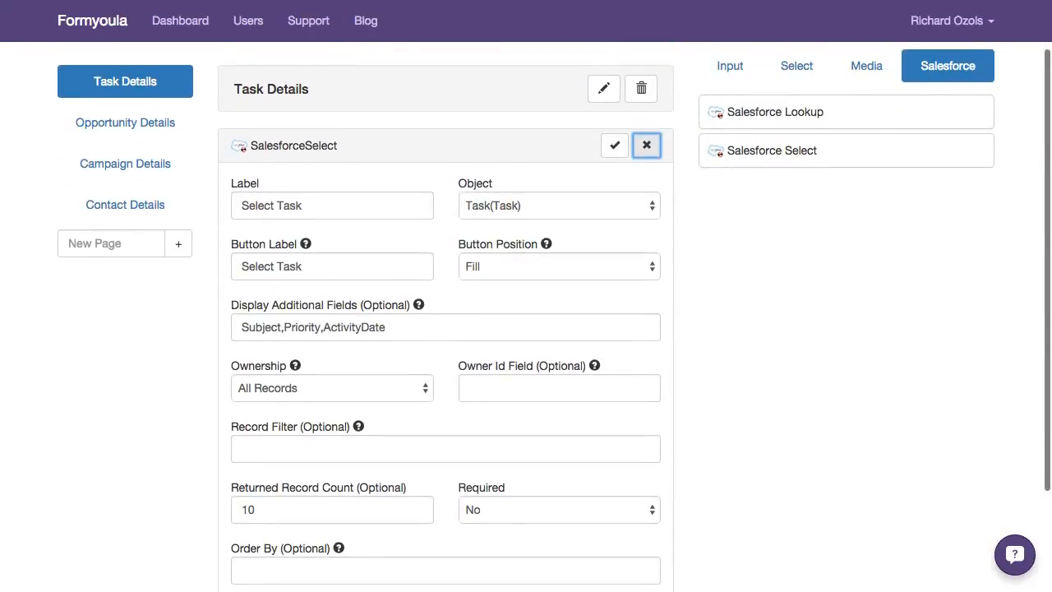
{"action": "left_click", "coordinate": [320, 206]}
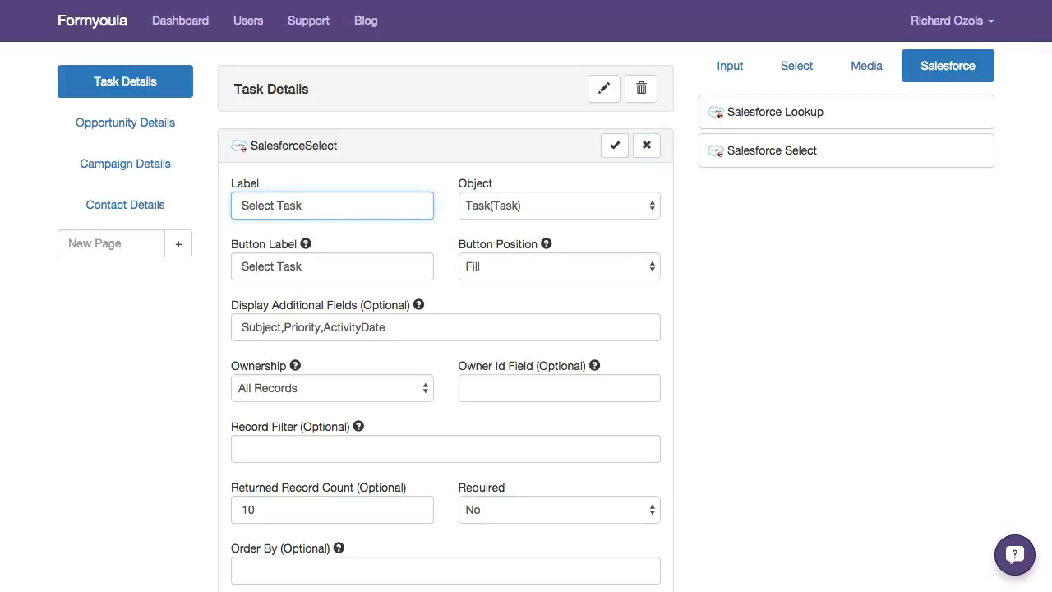
{"action": "key", "text": "Tab"}
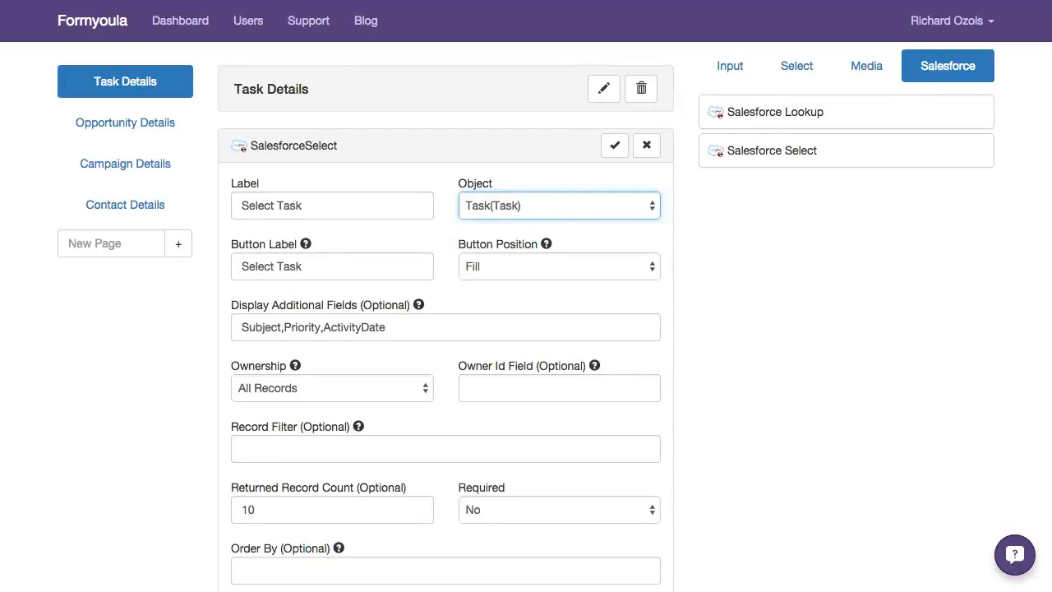
{"action": "key", "text": "Tab"}
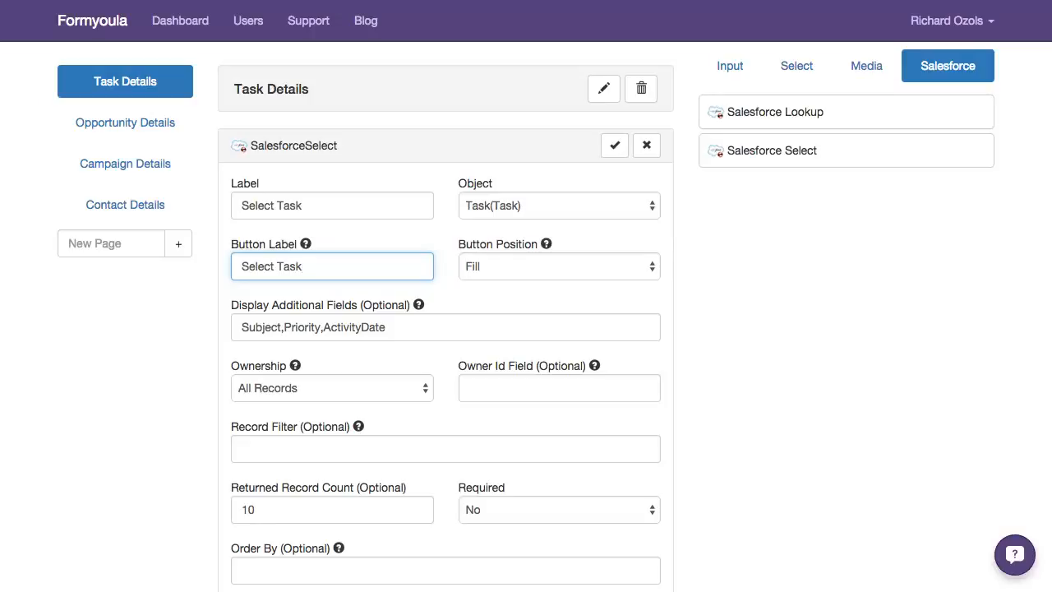
{"action": "scroll", "coordinate": [526, 329], "scroll_direction": "down", "scroll_amount": 1}
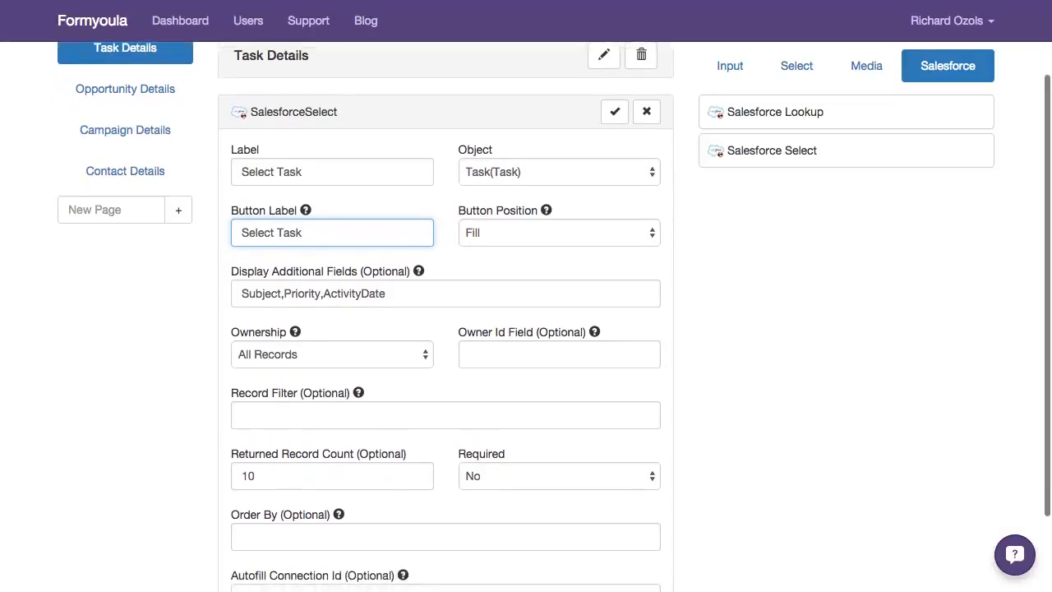
Review the Select Task component's record filter, additional display fields, returned record count and ownership, and accept its settings
{"action": "left_click", "coordinate": [445, 415]}
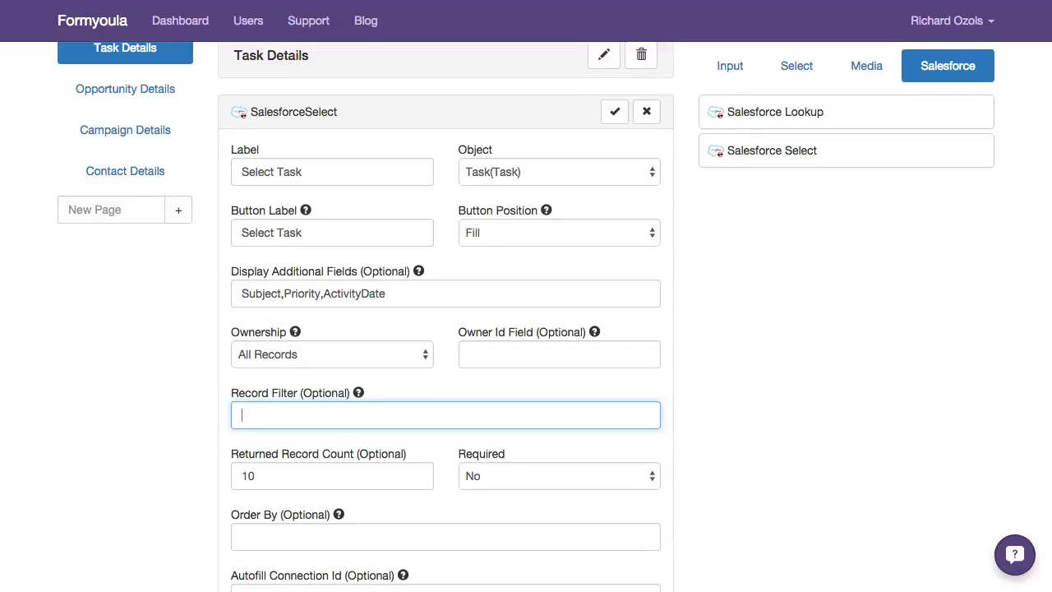
{"action": "left_click", "coordinate": [249, 293]}
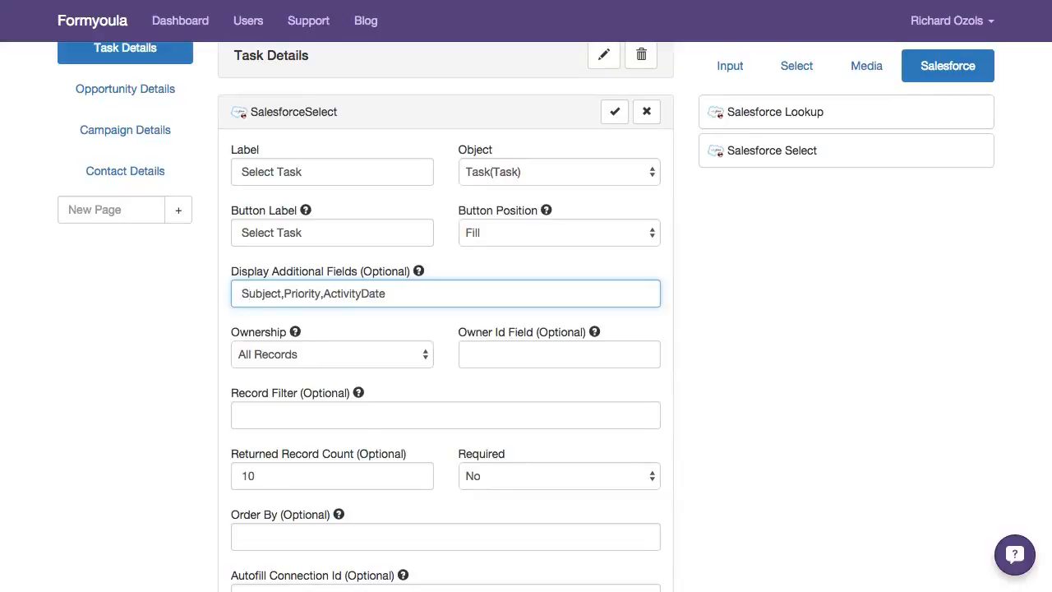
{"action": "scroll", "coordinate": [526, 329], "scroll_direction": "down", "scroll_amount": 2}
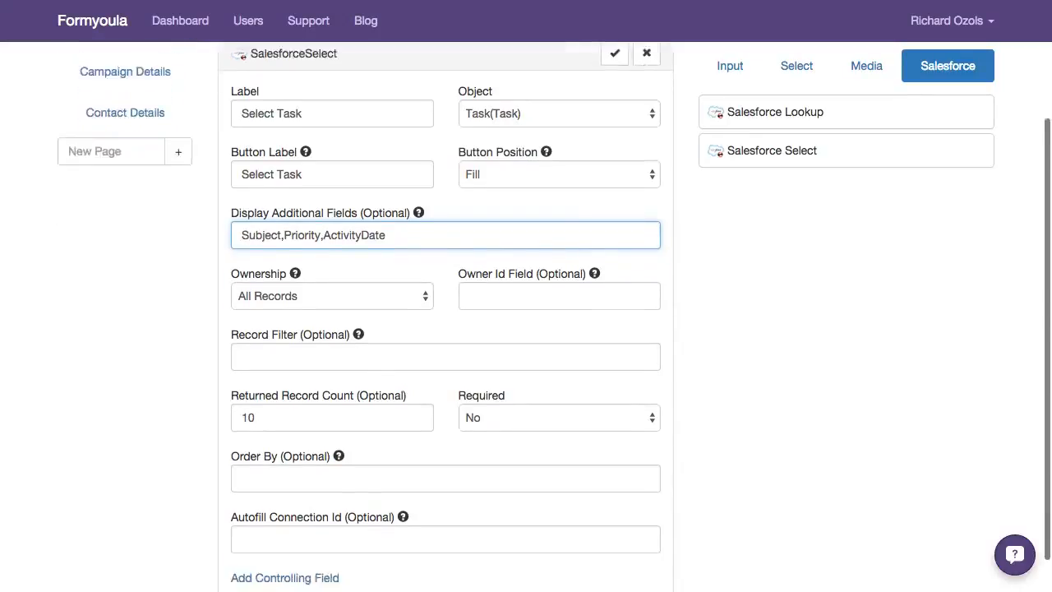
{"action": "scroll", "coordinate": [526, 329], "scroll_direction": "up", "scroll_amount": 3}
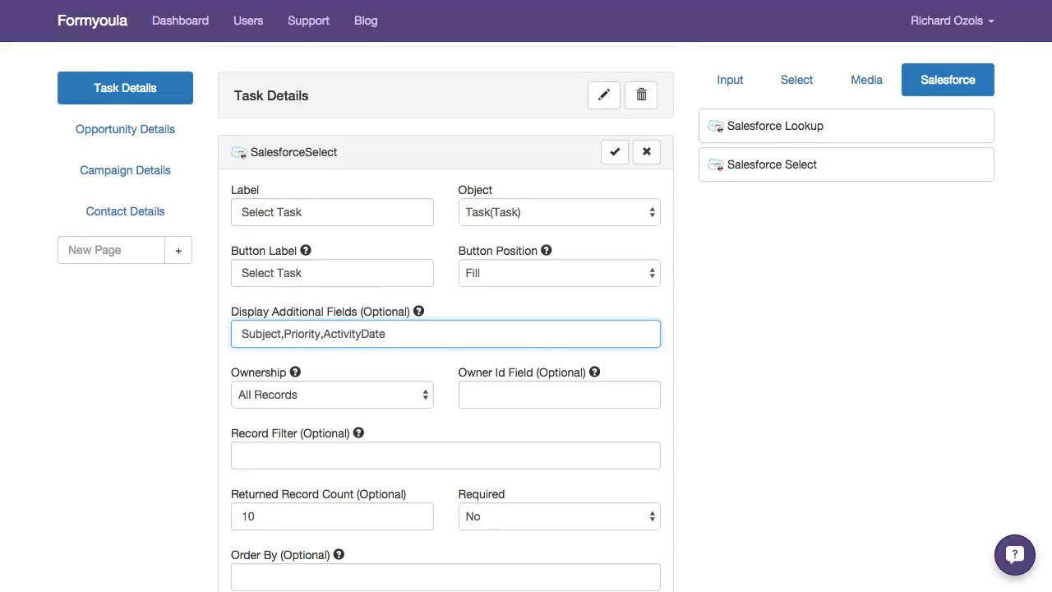
{"action": "scroll", "coordinate": [526, 329], "scroll_direction": "down", "scroll_amount": 1}
{"action": "scroll", "coordinate": [526, 328], "scroll_direction": "down", "scroll_amount": 1}
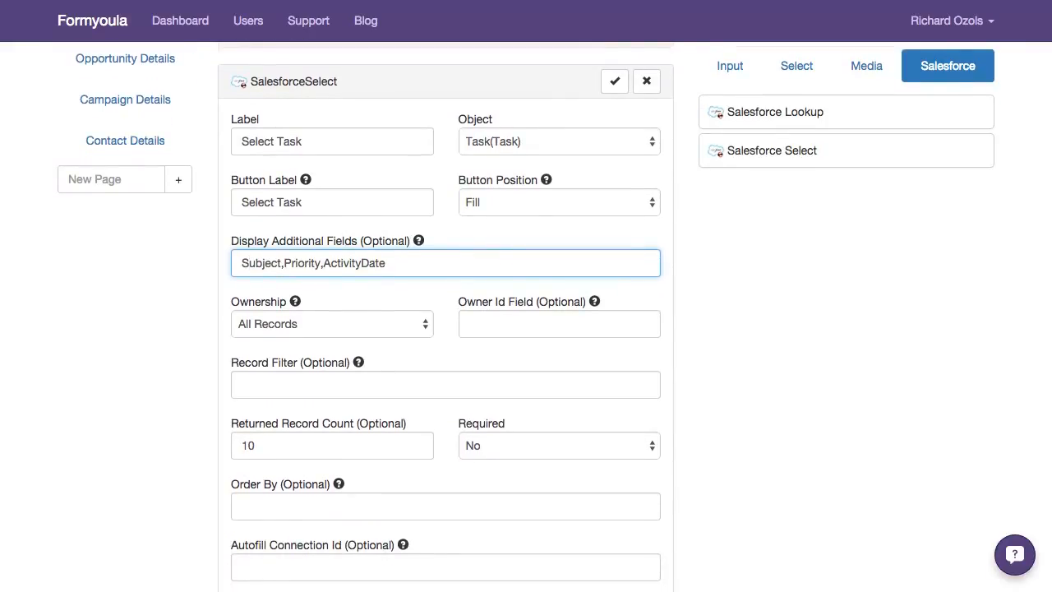
{"action": "left_click", "coordinate": [279, 446]}
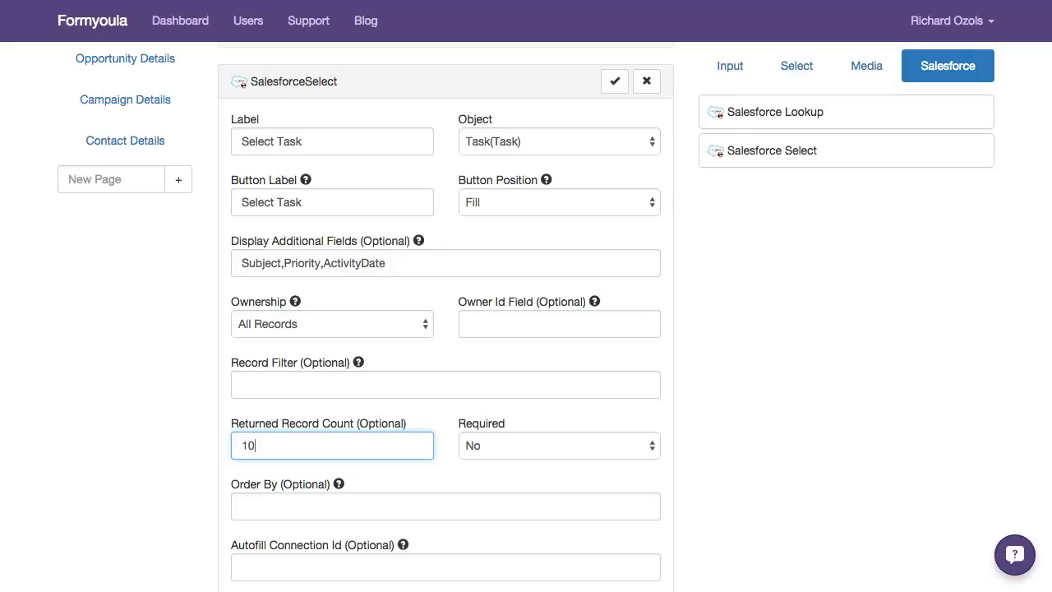
{"action": "left_click", "coordinate": [332, 324]}
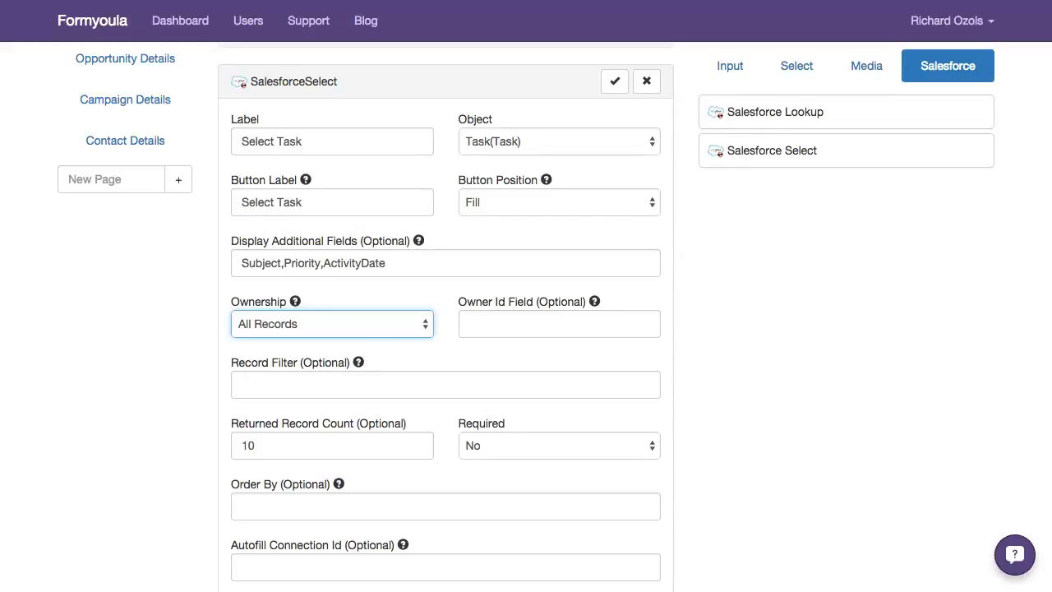
{"action": "left_click", "coordinate": [615, 80]}
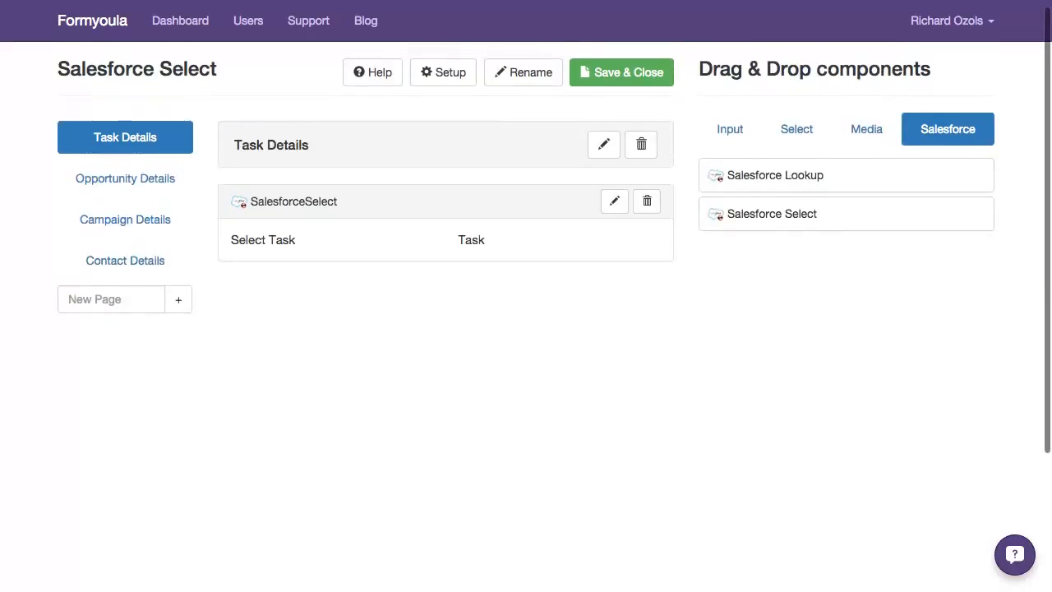
Examine the settings of the Find Account lookup on the Opportunity Details page and close them without changes
{"action": "left_click", "coordinate": [125, 175]}
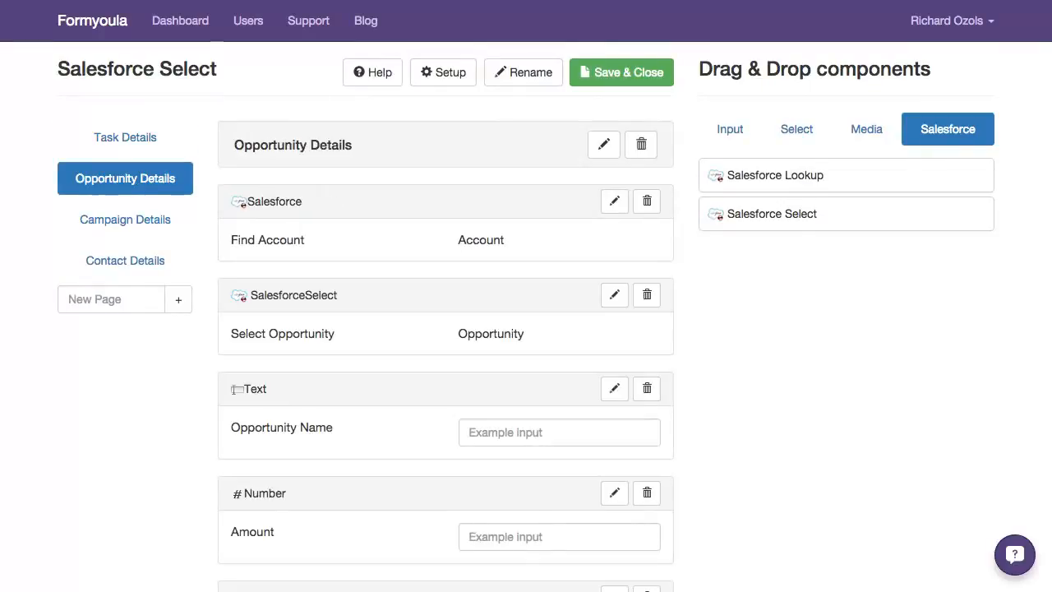
{"action": "scroll", "coordinate": [526, 312], "scroll_direction": "down", "scroll_amount": 1}
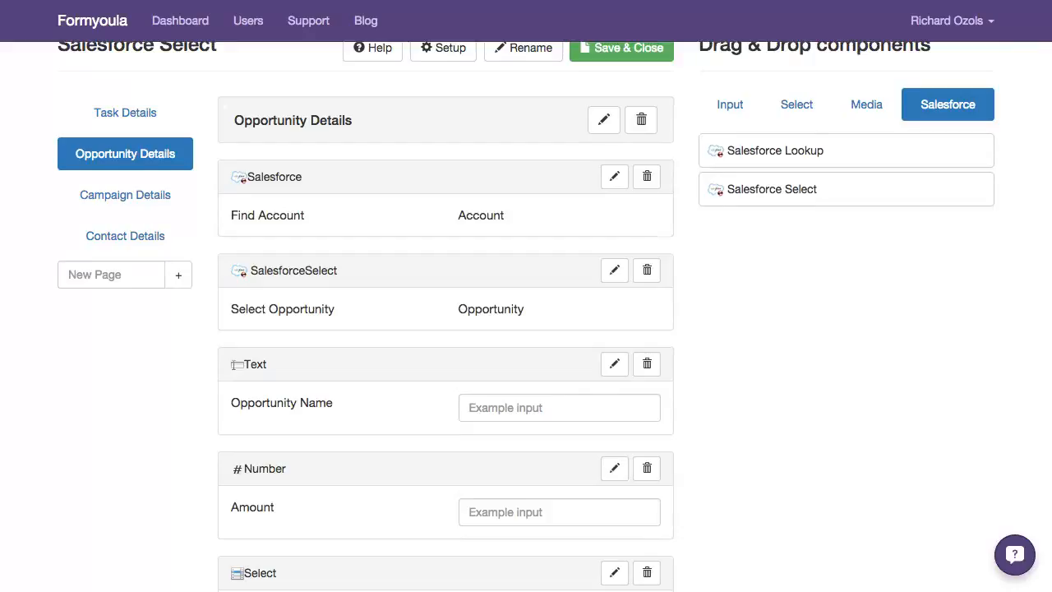
{"action": "left_click", "coordinate": [615, 177]}
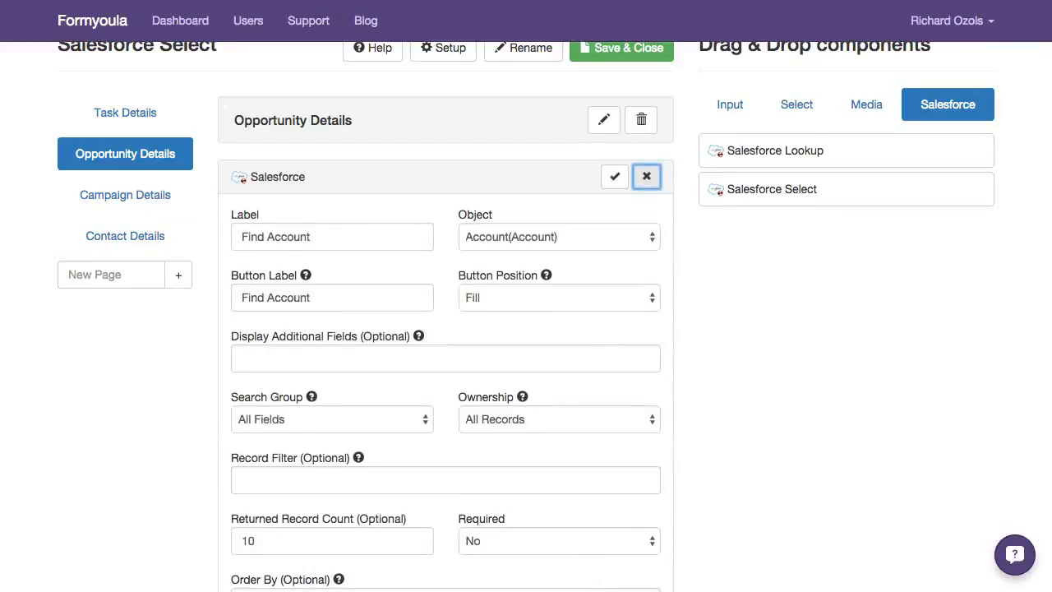
{"action": "scroll", "coordinate": [446, 329], "scroll_direction": "down", "scroll_amount": 2}
{"action": "scroll", "coordinate": [446, 329], "scroll_direction": "up", "scroll_amount": 2}
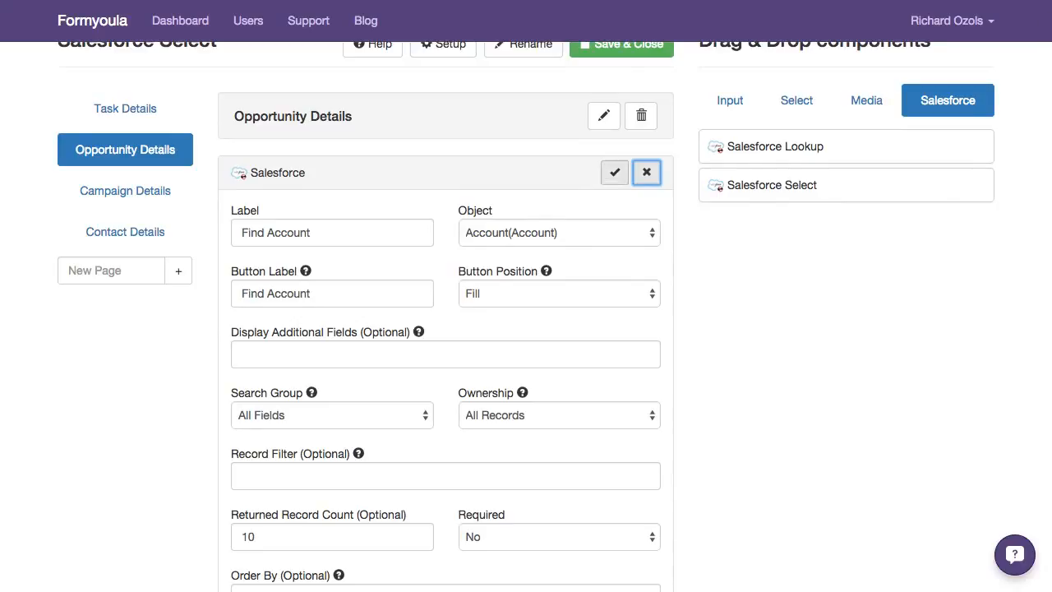
{"action": "left_click", "coordinate": [647, 171]}
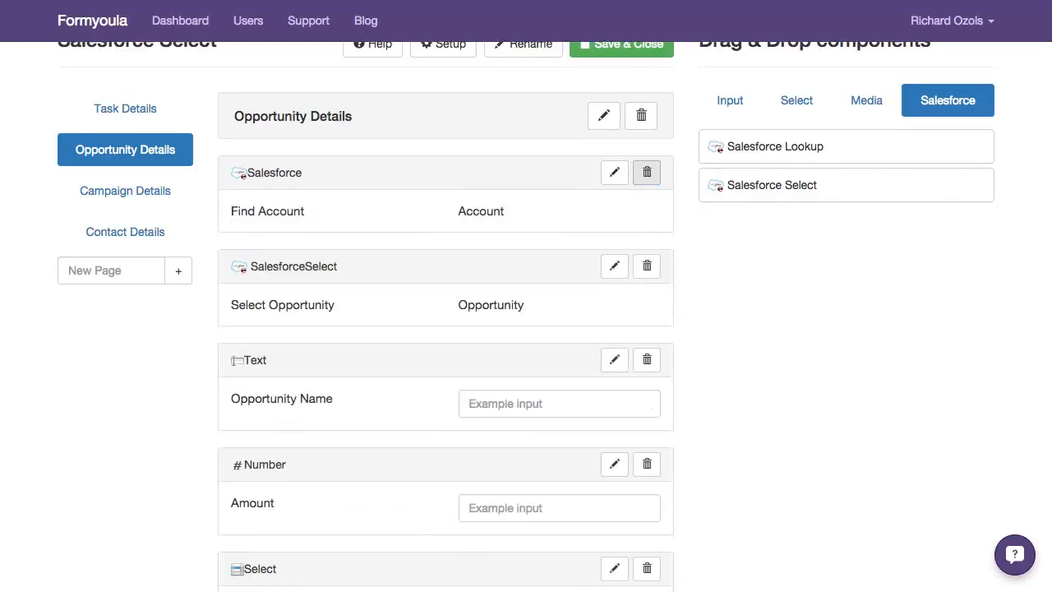
Open the Select Opportunity component's settings and examine how its record filter references the Find Account lookup
{"action": "scroll", "coordinate": [615, 171], "scroll_direction": "down", "scroll_amount": 2}
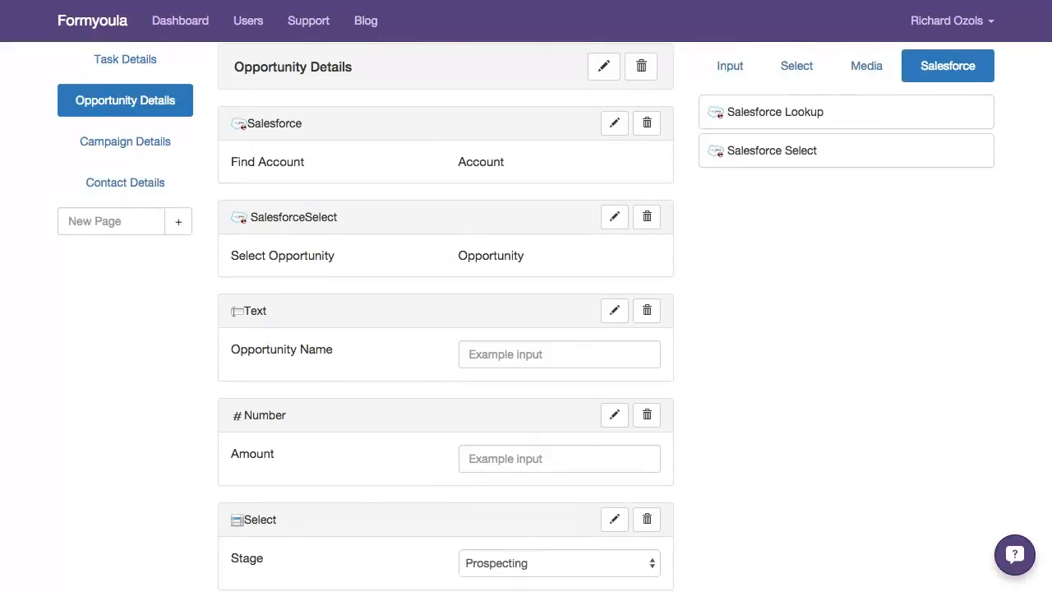
{"action": "left_click", "coordinate": [614, 217]}
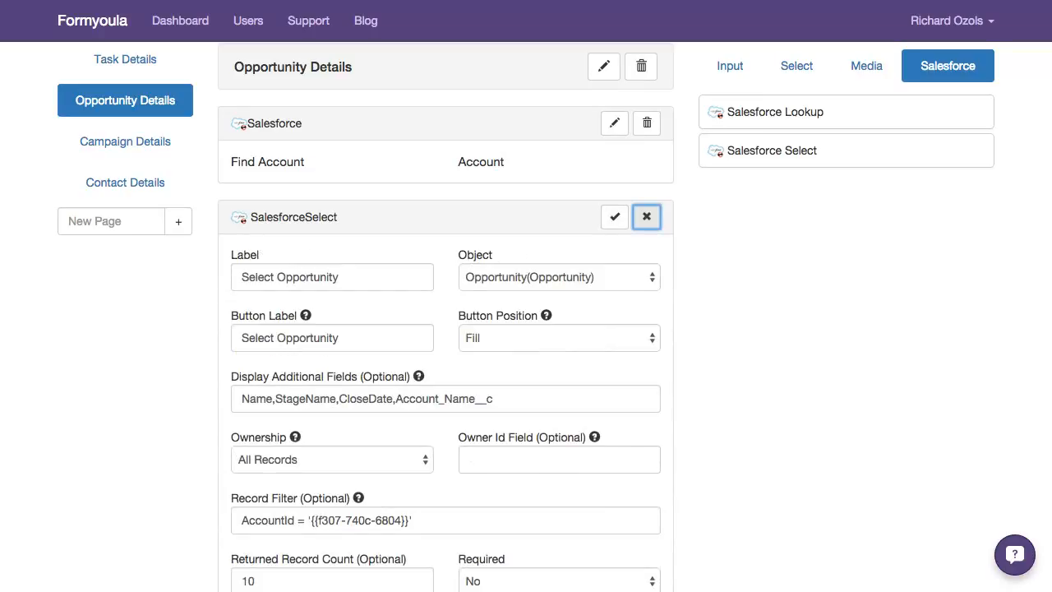
{"action": "scroll", "coordinate": [526, 329], "scroll_direction": "down", "scroll_amount": 3}
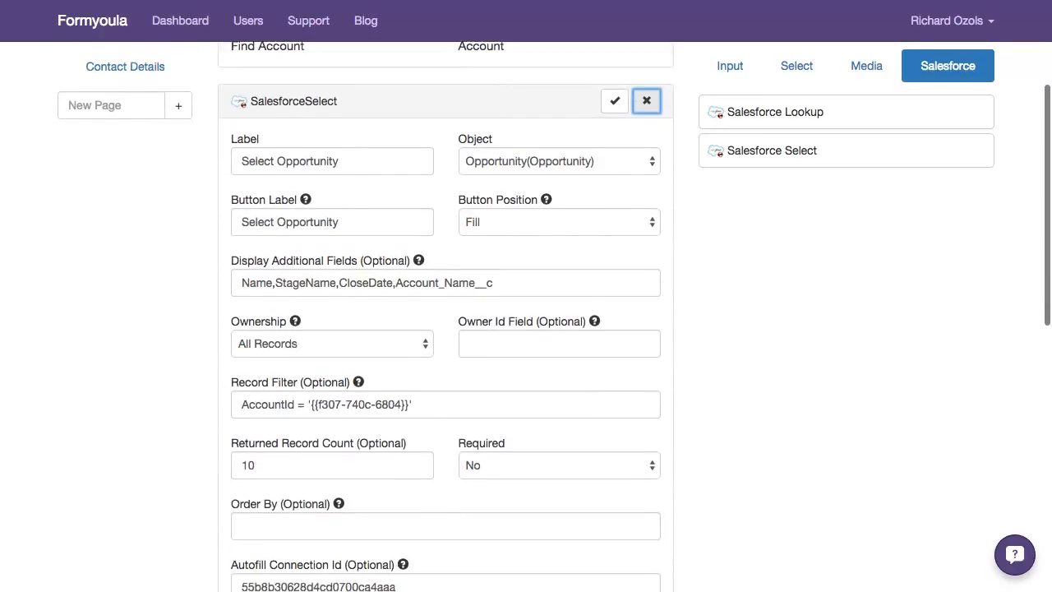
{"action": "left_click_drag", "start_coordinate": [309, 405], "coordinate": [413, 404]}
{"action": "scroll", "coordinate": [413, 404], "scroll_direction": "up", "scroll_amount": 1}
{"action": "scroll", "coordinate": [412, 404], "scroll_direction": "up", "scroll_amount": 2}
{"action": "scroll", "coordinate": [412, 404], "scroll_direction": "down", "scroll_amount": 1}
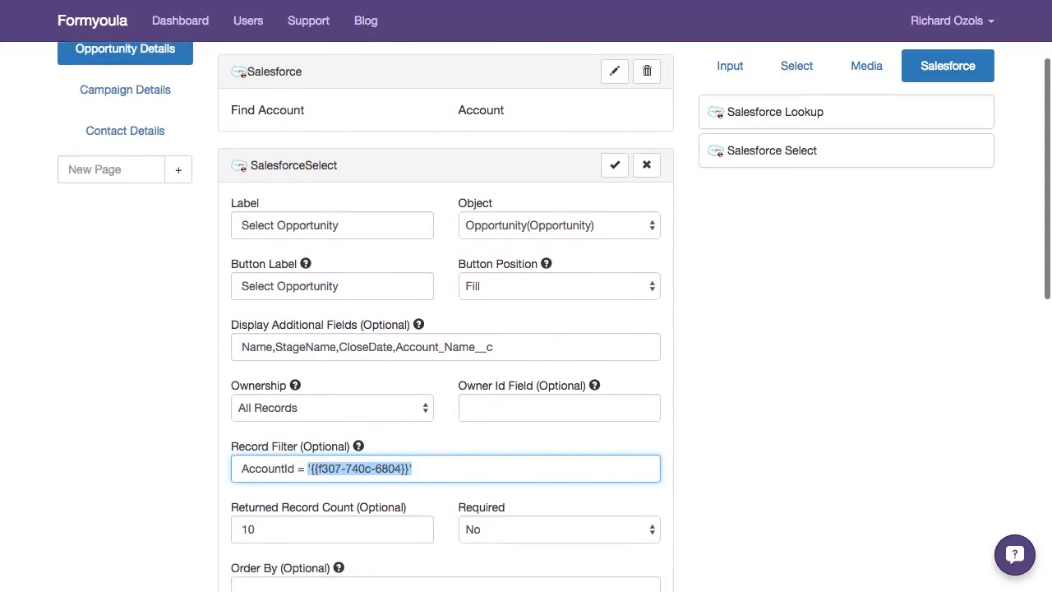
{"action": "scroll", "coordinate": [526, 329], "scroll_direction": "up", "scroll_amount": 2}
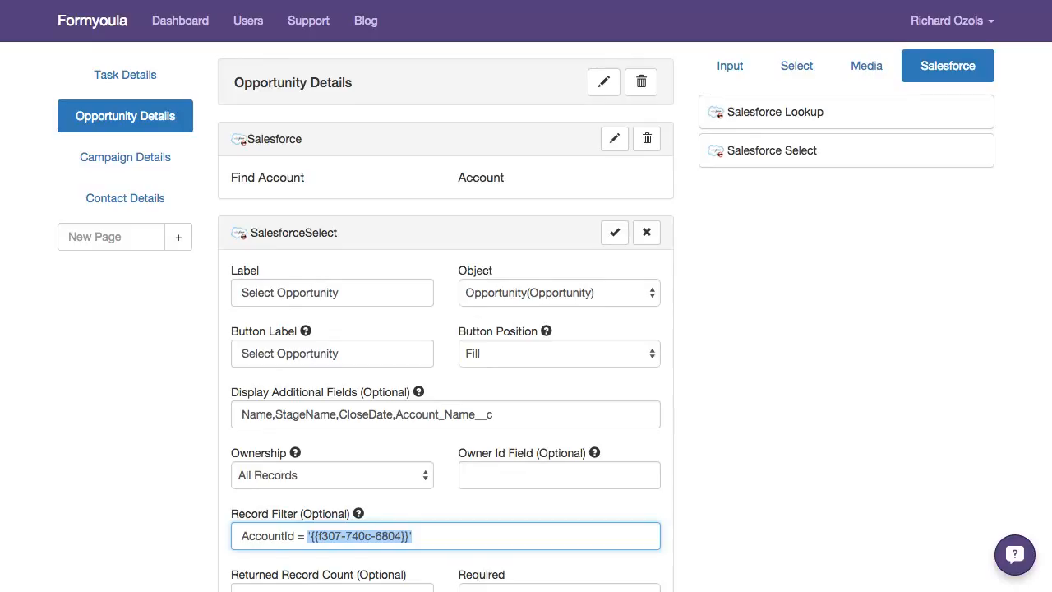
{"action": "scroll", "coordinate": [554, 313], "scroll_direction": "down", "scroll_amount": 1}
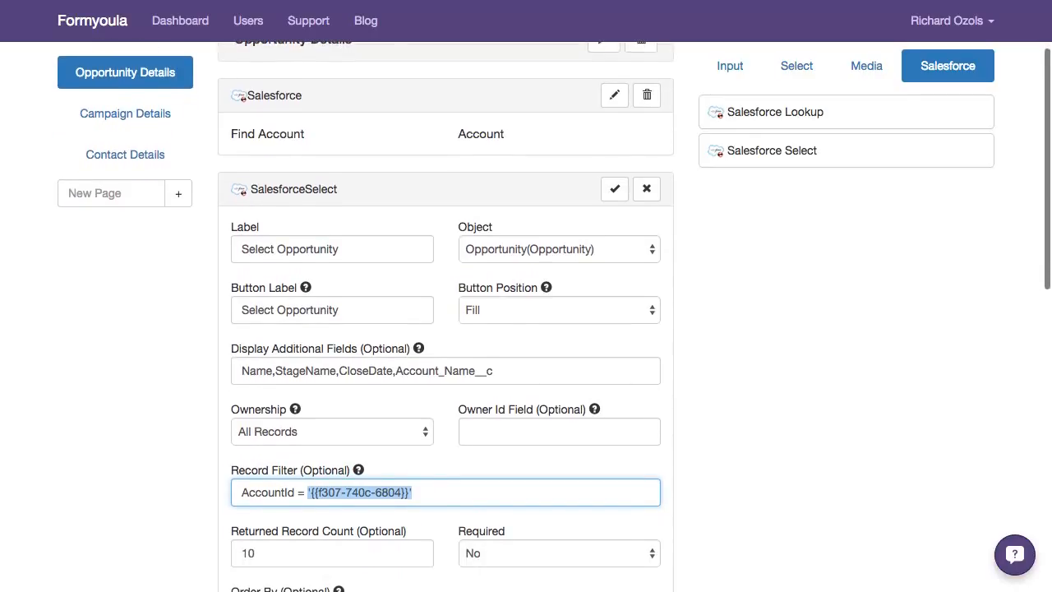
{"action": "scroll", "coordinate": [553, 316], "scroll_direction": "down", "scroll_amount": 1}
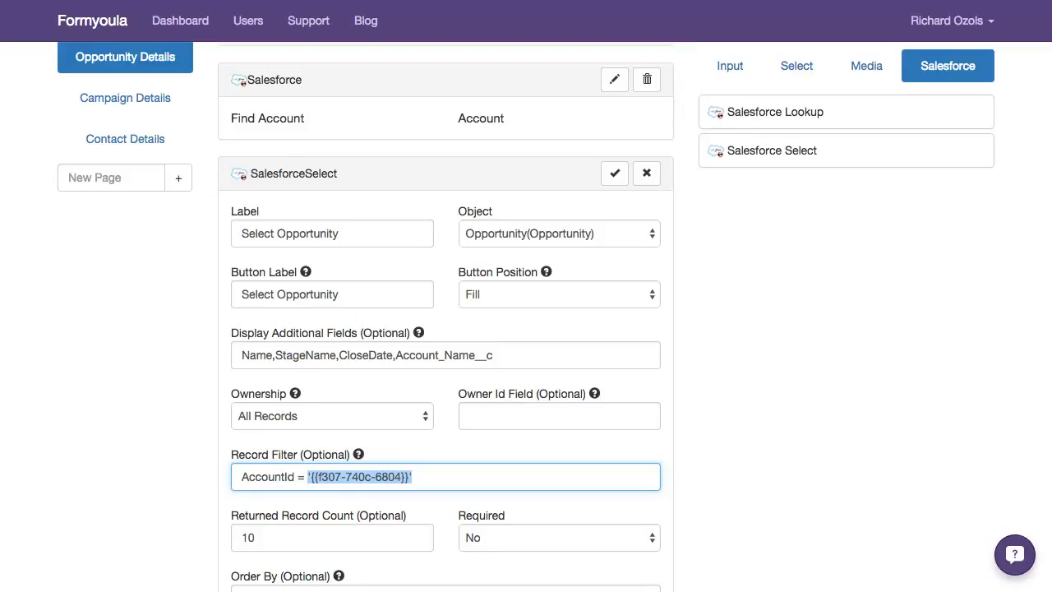
Review the Select Opportunity component's returned record count, record filter and ownership, and close its settings without changes
{"action": "scroll", "coordinate": [446, 329], "scroll_direction": "down", "scroll_amount": 2}
{"action": "left_click", "coordinate": [287, 479]}
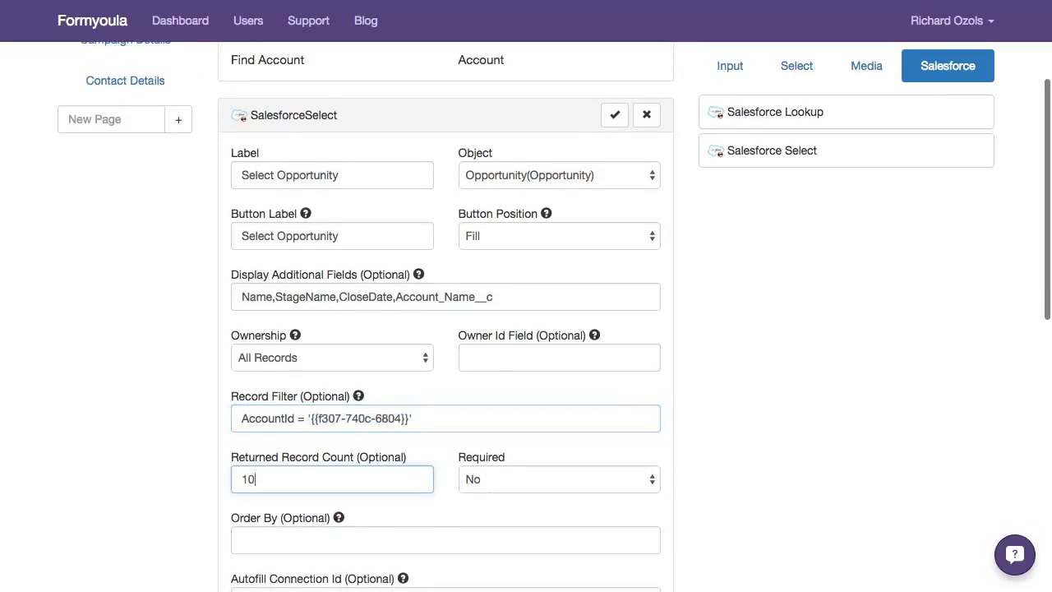
{"action": "left_click", "coordinate": [420, 419]}
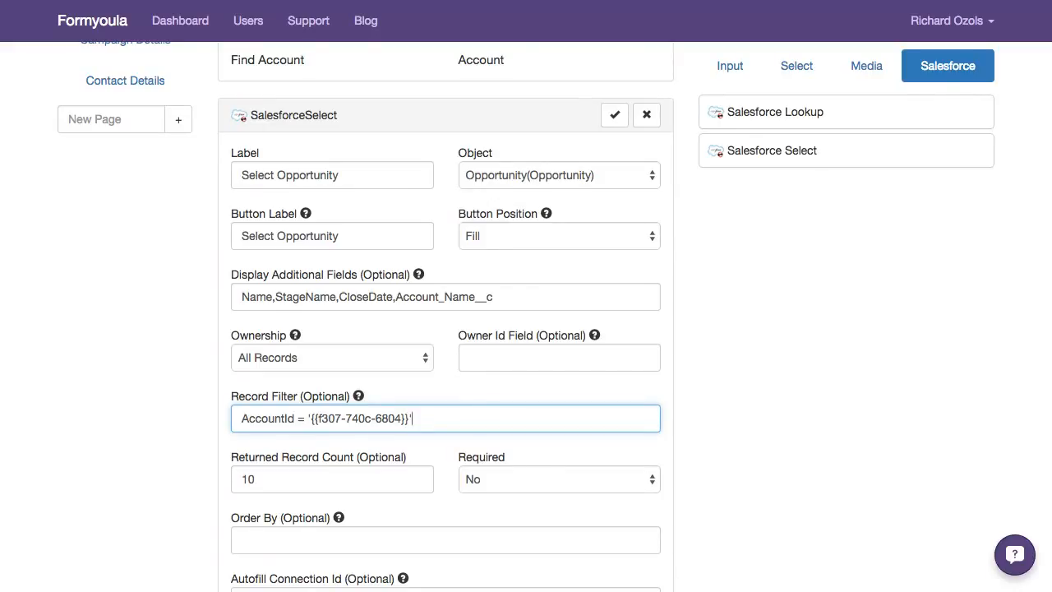
{"action": "scroll", "coordinate": [445, 329], "scroll_direction": "up", "scroll_amount": 1}
{"action": "left_click", "coordinate": [332, 388]}
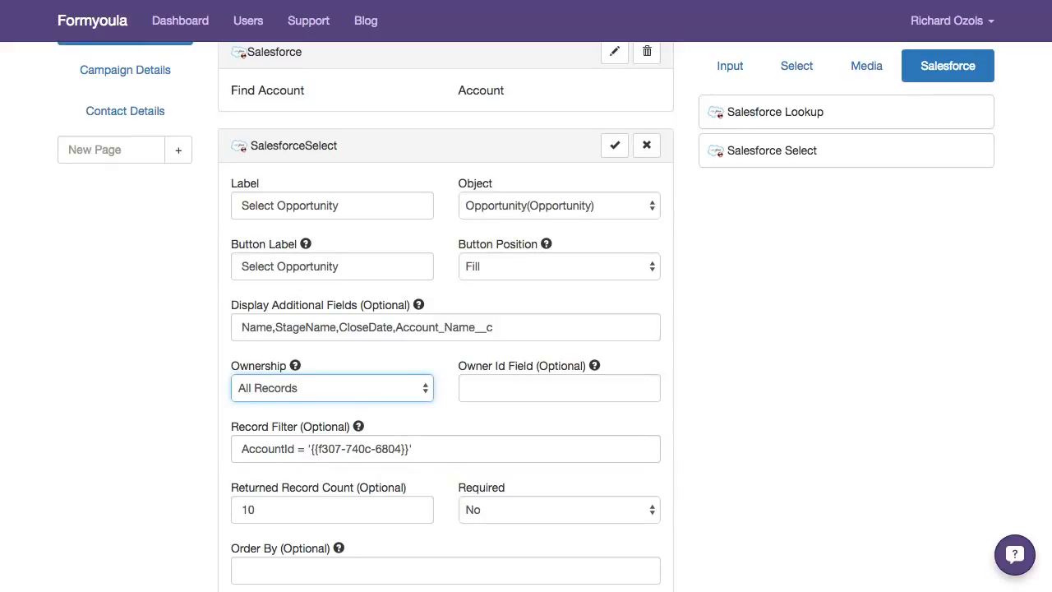
{"action": "scroll", "coordinate": [526, 312], "scroll_direction": "up", "scroll_amount": 4}
{"action": "left_click", "coordinate": [647, 273]}
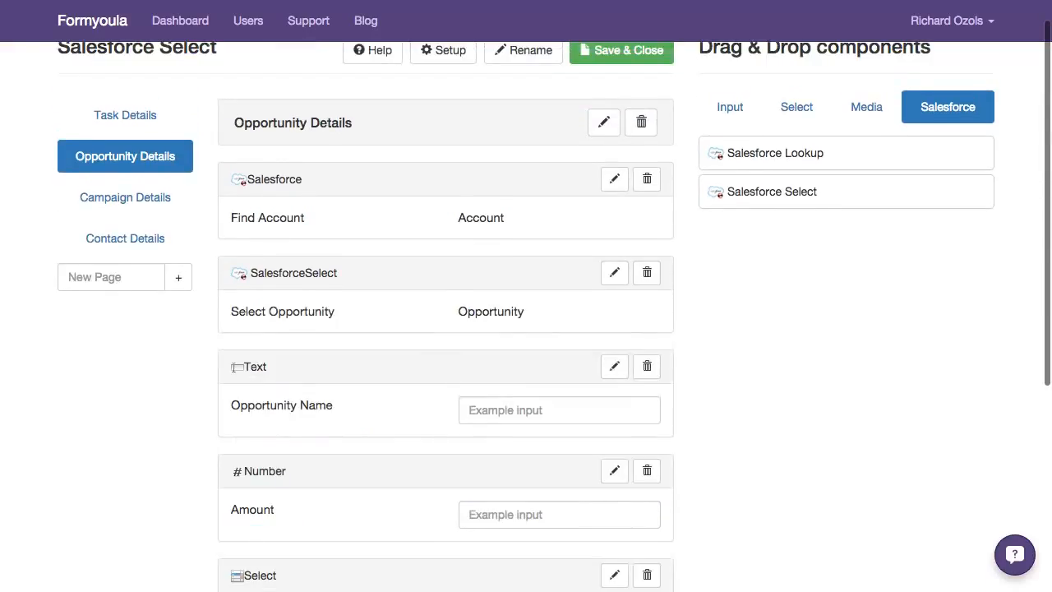
Open the Select Campaign component's settings on the Campaign Details page and examine its available options
{"action": "left_click", "coordinate": [125, 197]}
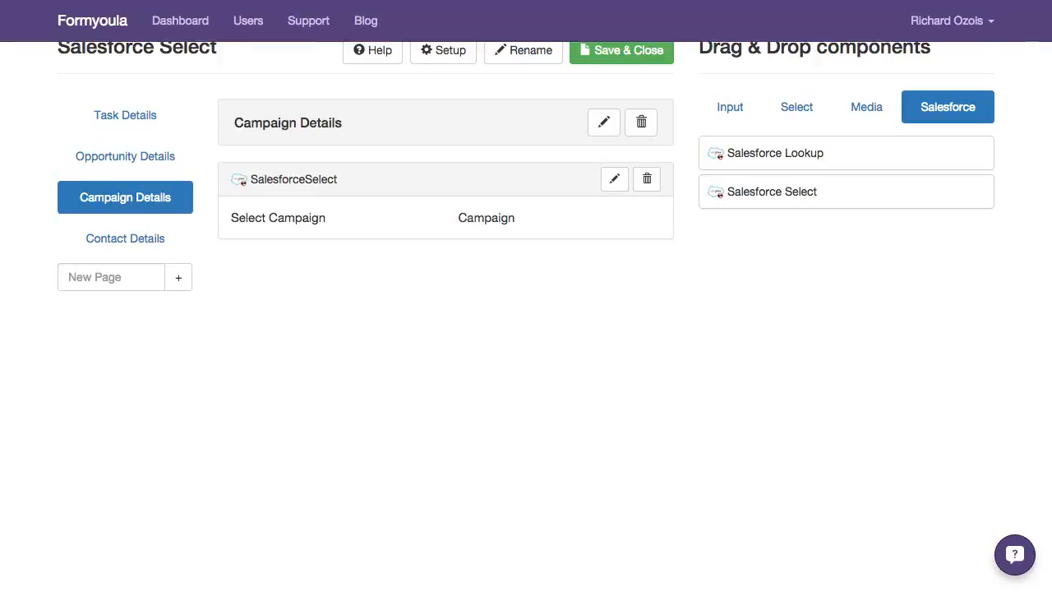
{"action": "left_click", "coordinate": [614, 178]}
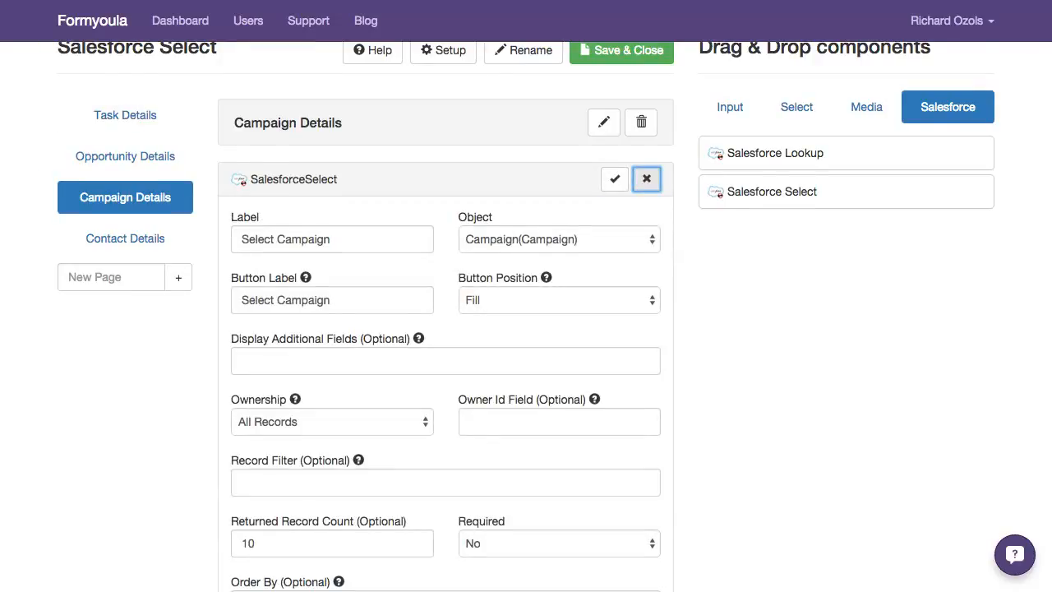
{"action": "scroll", "coordinate": [527, 329], "scroll_direction": "down", "scroll_amount": 2}
{"action": "scroll", "coordinate": [526, 328], "scroll_direction": "down", "scroll_amount": 1}
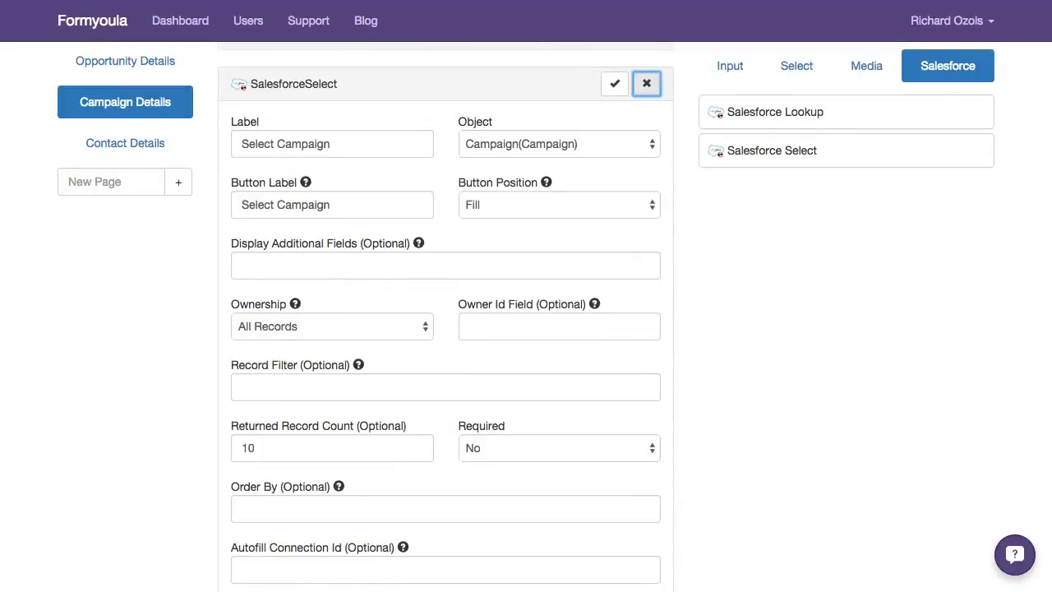
{"action": "scroll", "coordinate": [526, 329], "scroll_direction": "down", "scroll_amount": 1}
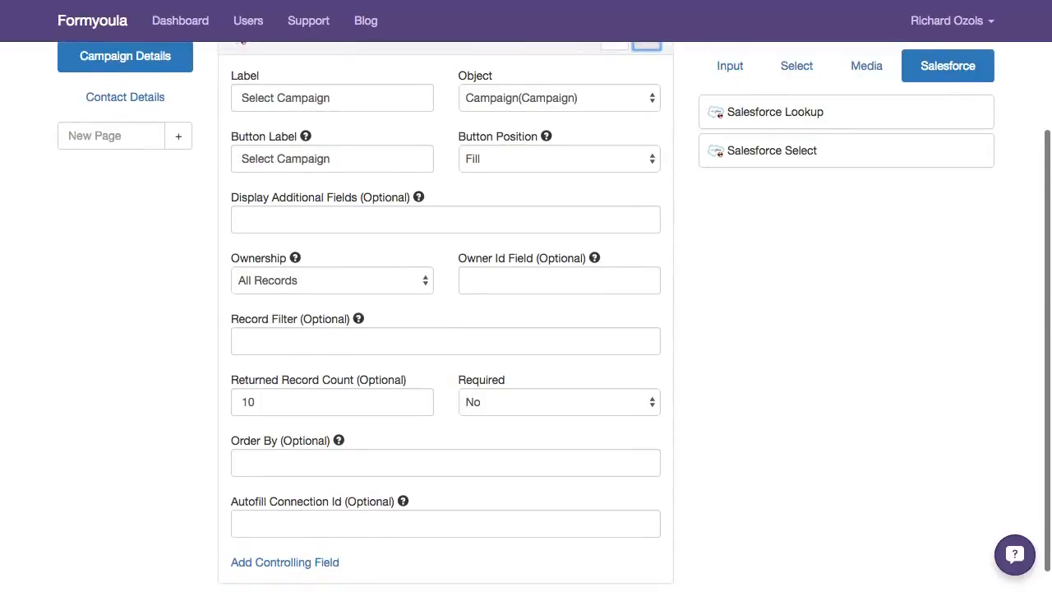
Try the record filter Active=True on the Select Campaign component and clear it again
{"action": "left_click", "coordinate": [446, 341]}
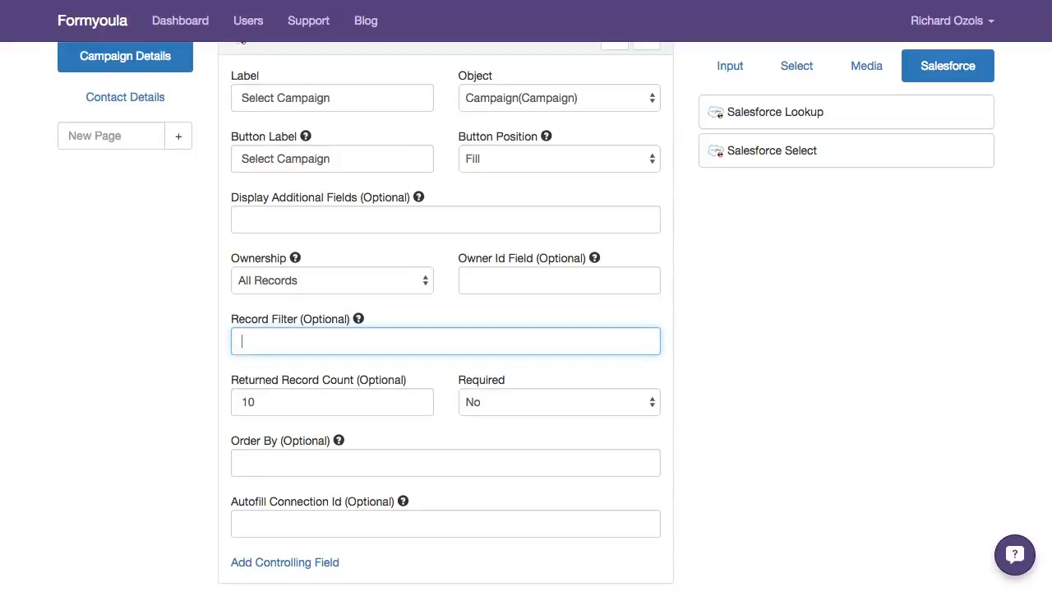
{"action": "type", "text": "Active=True"}
{"action": "key", "text": "ctrl+a"}
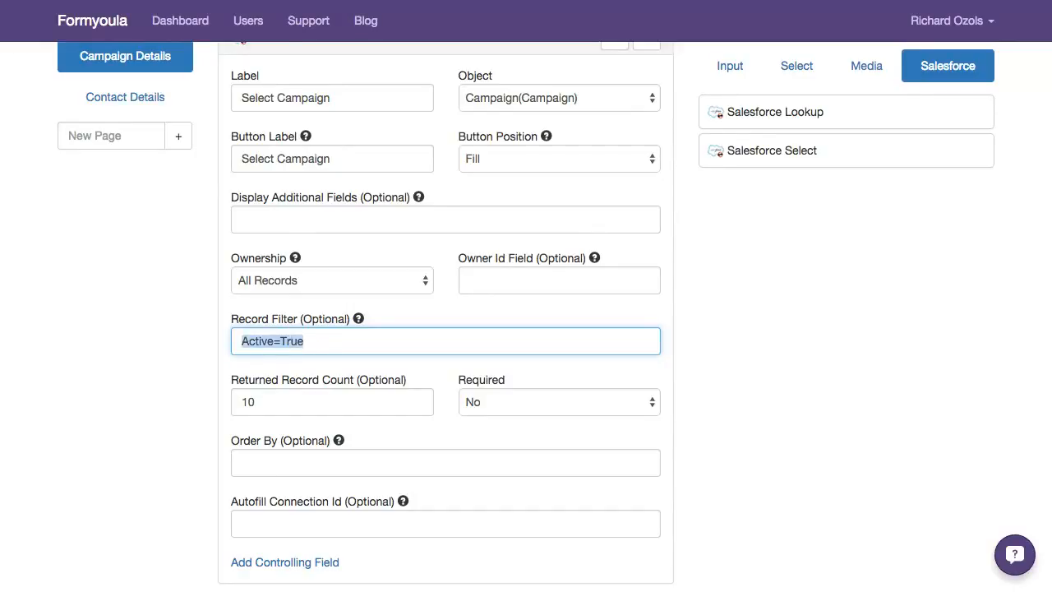
{"action": "key", "text": "BackSpace"}
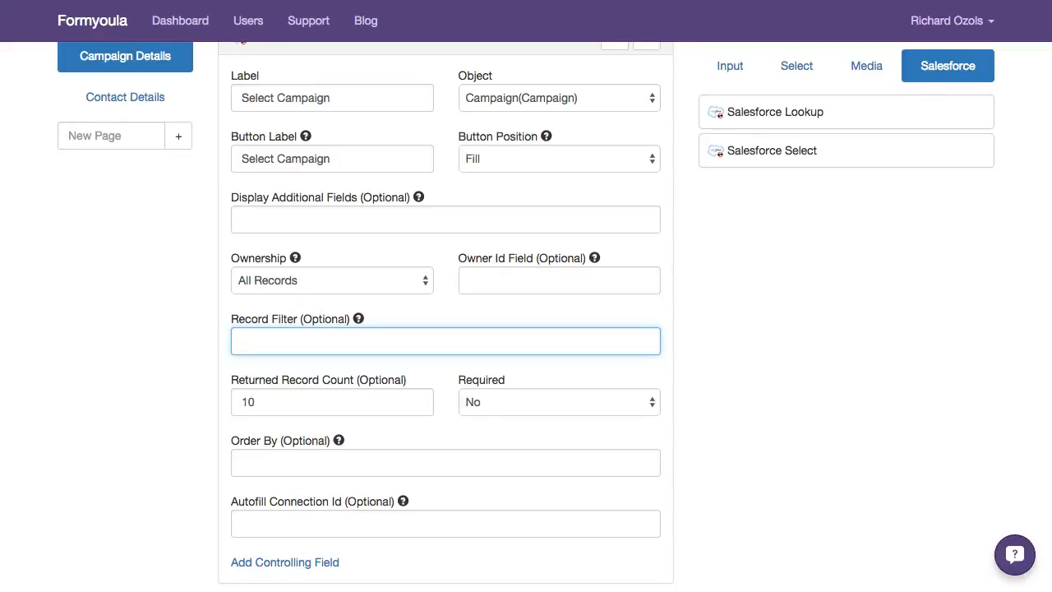
Enter custom__c='custom text' AND as the Select Campaign component's record filter
{"action": "type", "text": "custom__c"}
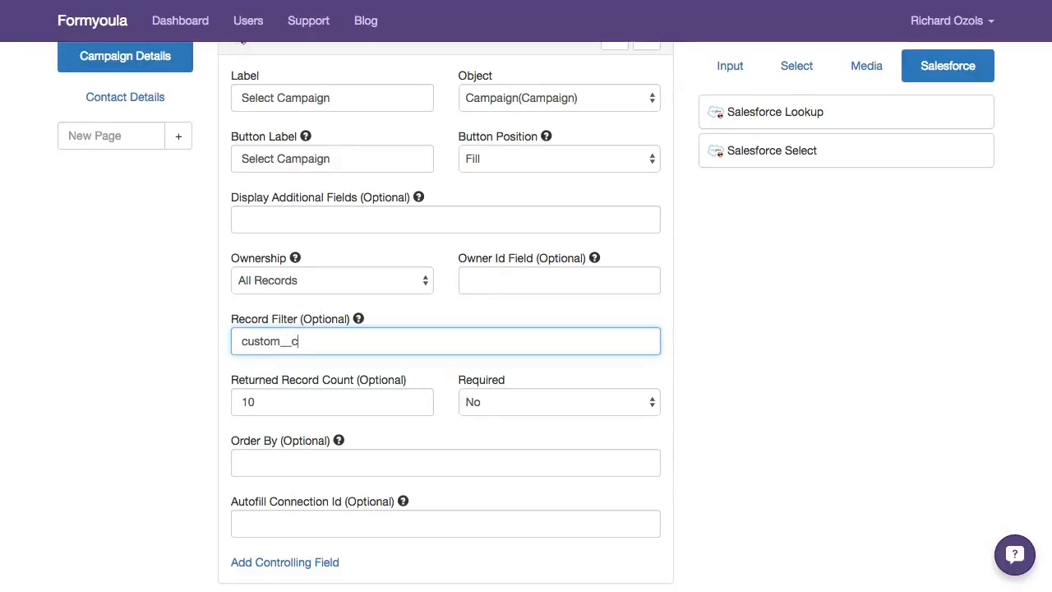
{"action": "scroll", "coordinate": [526, 315], "scroll_direction": "up", "scroll_amount": 2}
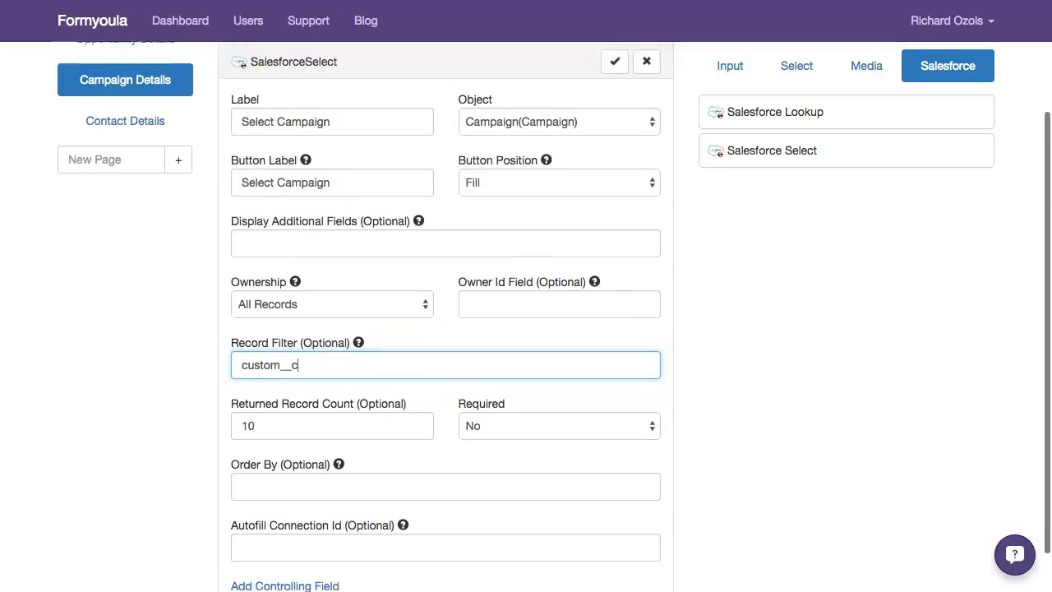
{"action": "type", "text": "="}
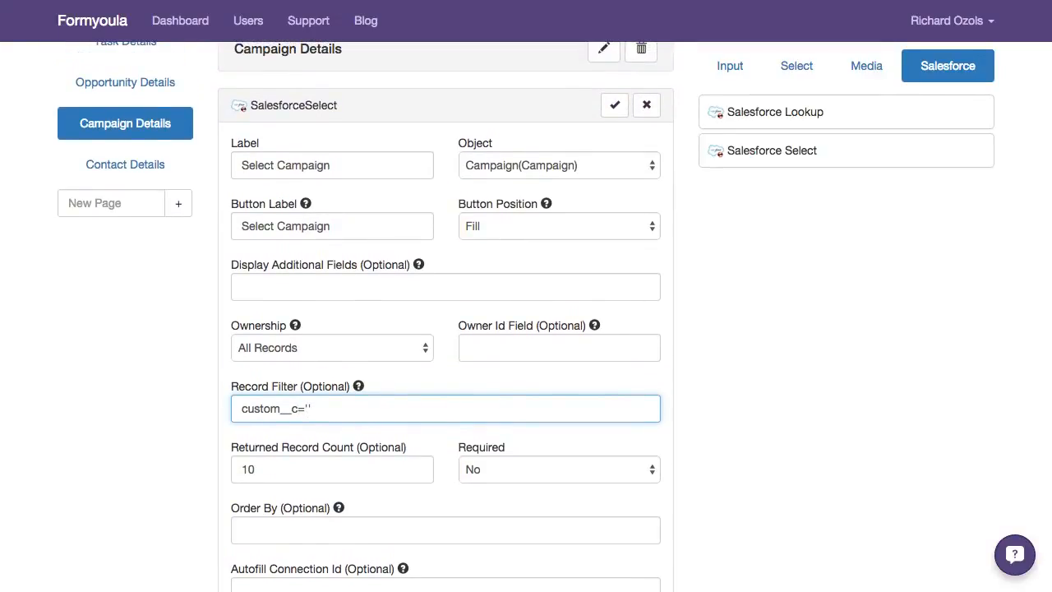
{"action": "type", "text": "'custom text"}
{"action": "type", "text": "AND"}
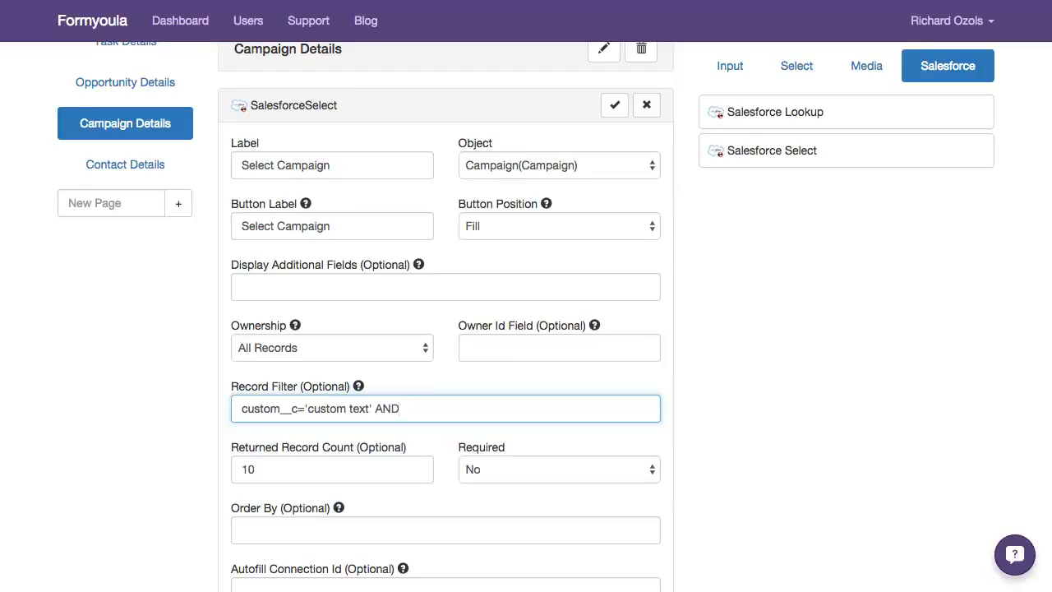
Replace the AND operator at the end of the record filter with OR, and discard the Select Campaign component's edits
{"action": "key", "text": "BackSpace"}
{"action": "key", "text": "BackSpace"}
{"action": "key", "text": "BackSpace"}
{"action": "type", "text": "OR"}
{"action": "scroll", "coordinate": [526, 315], "scroll_direction": "up", "scroll_amount": 2}
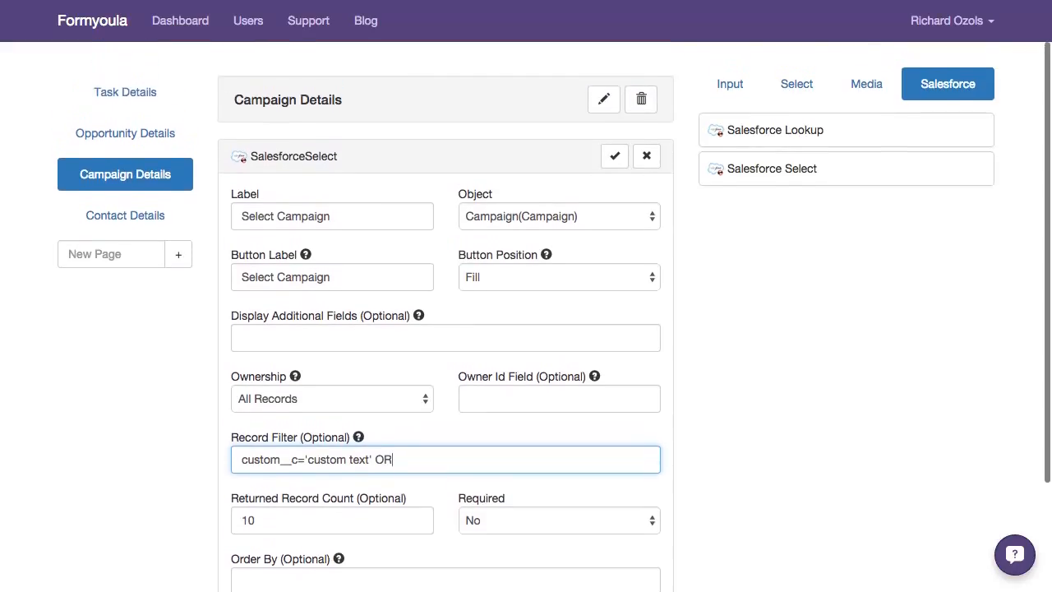
{"action": "scroll", "coordinate": [526, 316], "scroll_direction": "up", "scroll_amount": 1}
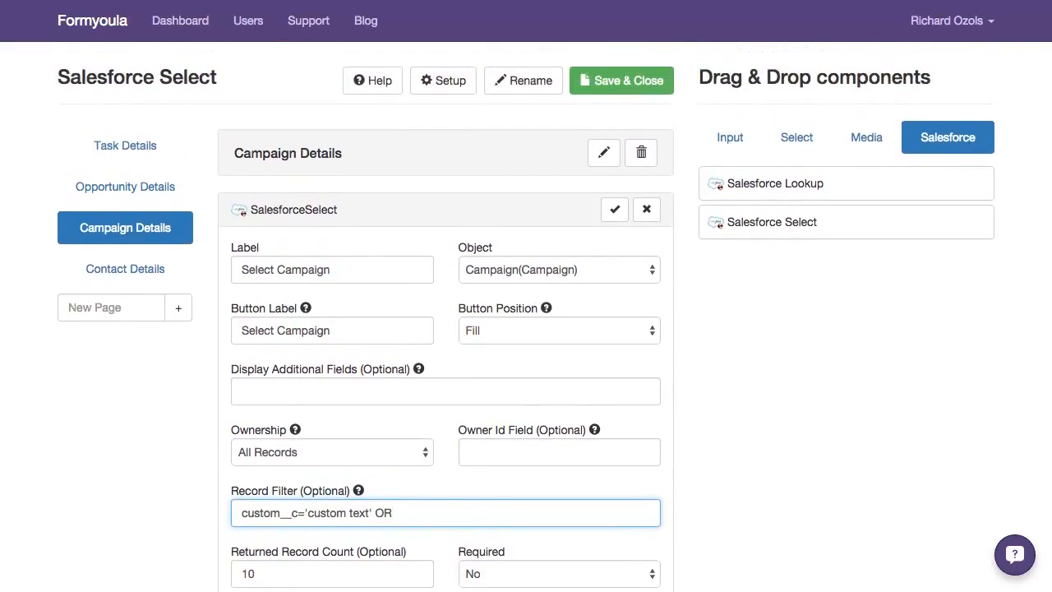
{"action": "left_click", "coordinate": [648, 209]}
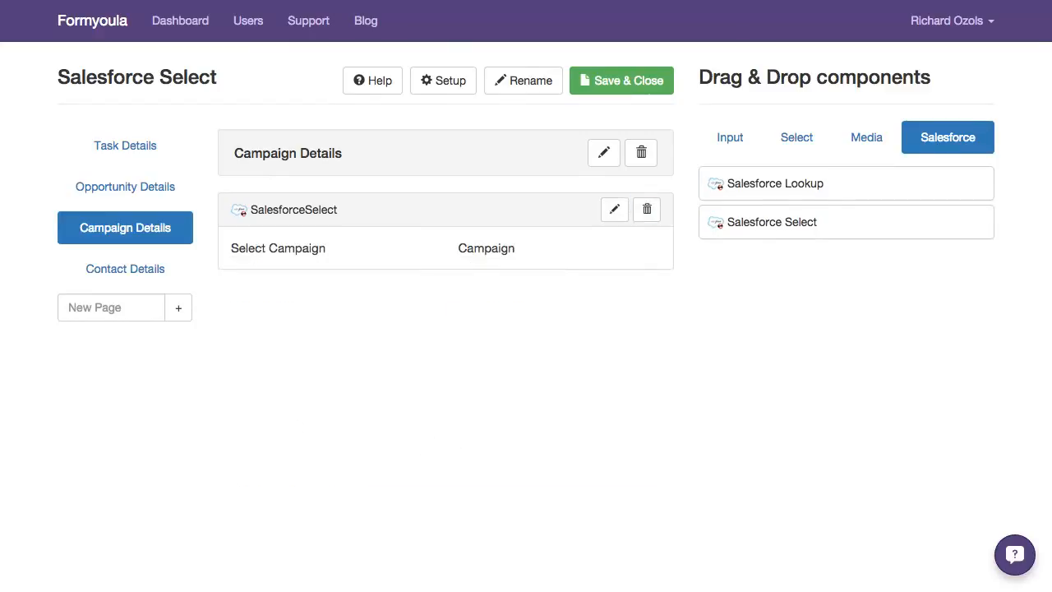
Examine the Find Account lookup's settings on the Contact Details page and close them without changes
{"action": "left_click", "coordinate": [125, 269]}
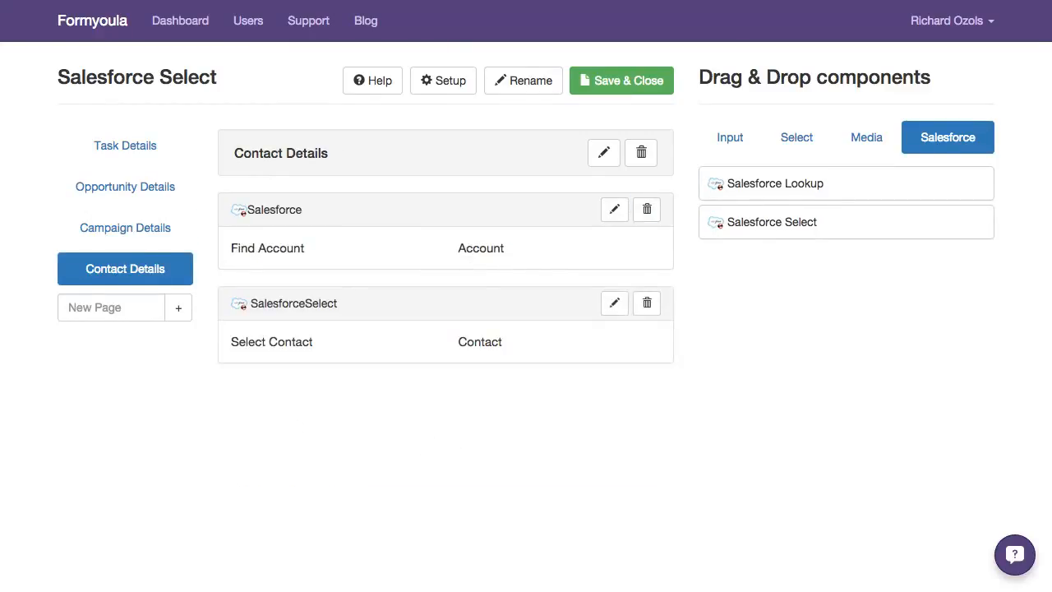
{"action": "scroll", "coordinate": [527, 329], "scroll_direction": "down", "scroll_amount": 2}
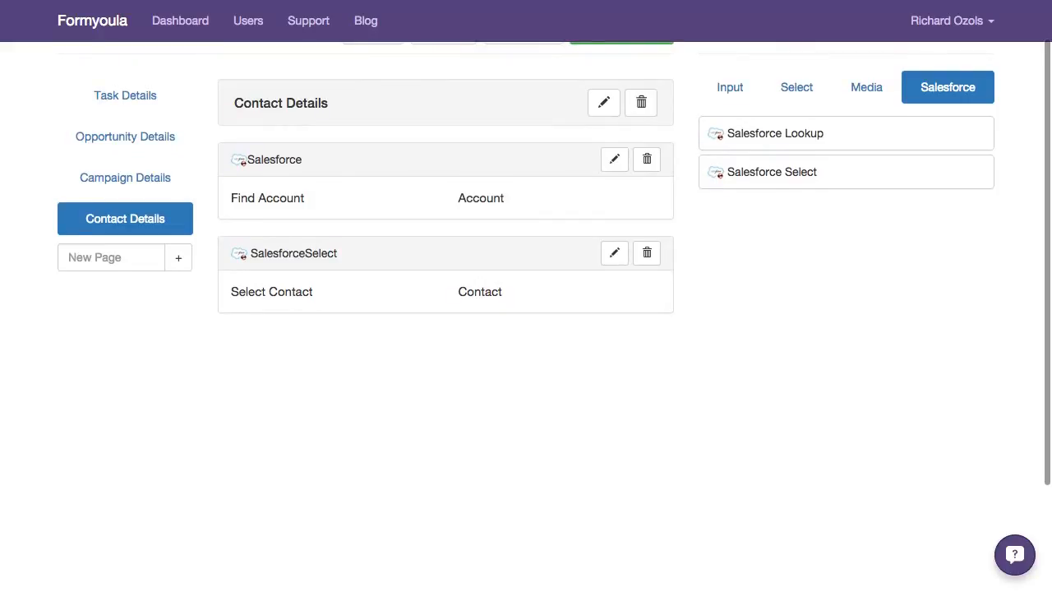
{"action": "left_click", "coordinate": [615, 160]}
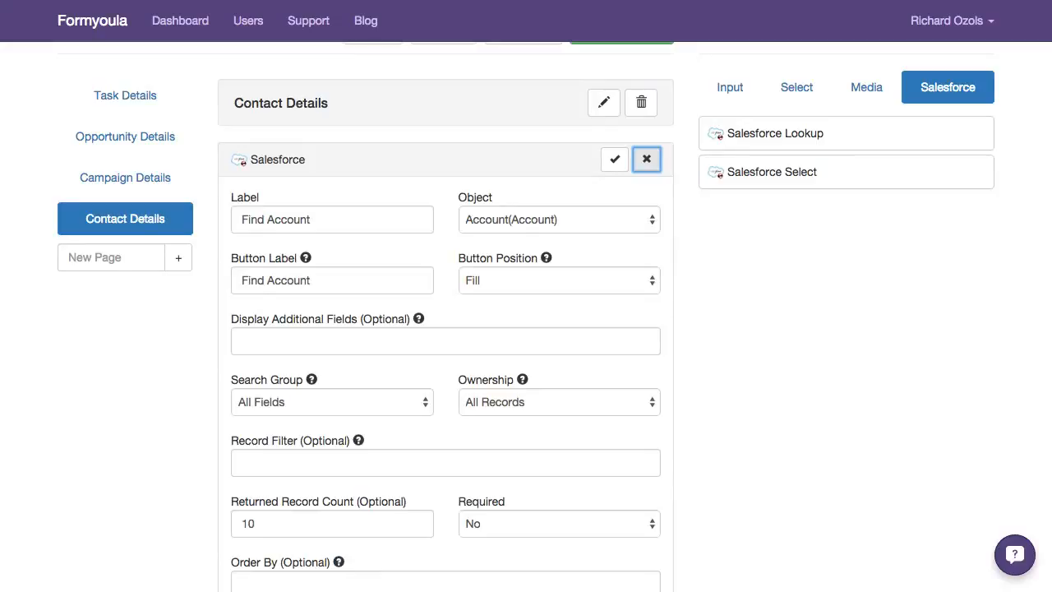
{"action": "left_click", "coordinate": [647, 159]}
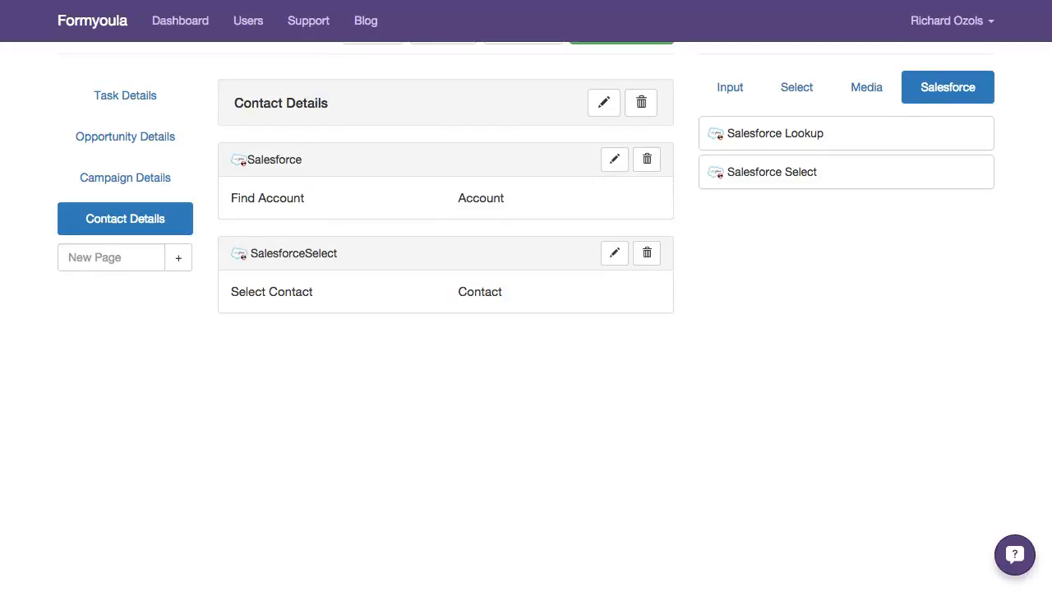
Open the Select Contact component's settings and examine how its record filter references the Find Account lookup
{"action": "left_click", "coordinate": [614, 253]}
{"action": "scroll", "coordinate": [526, 328], "scroll_direction": "down", "scroll_amount": 1}
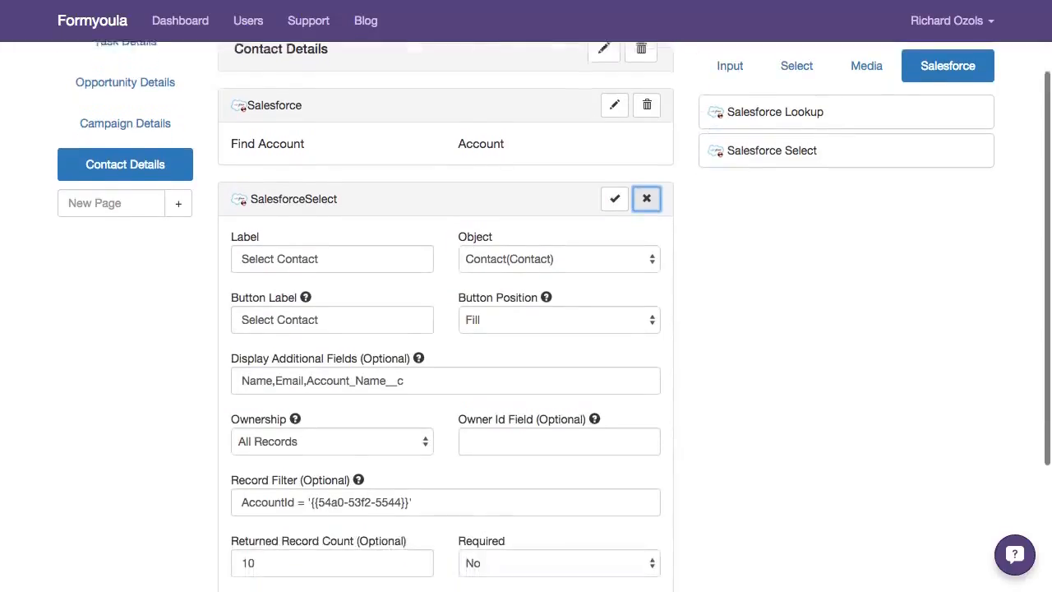
{"action": "scroll", "coordinate": [526, 329], "scroll_direction": "down", "scroll_amount": 1}
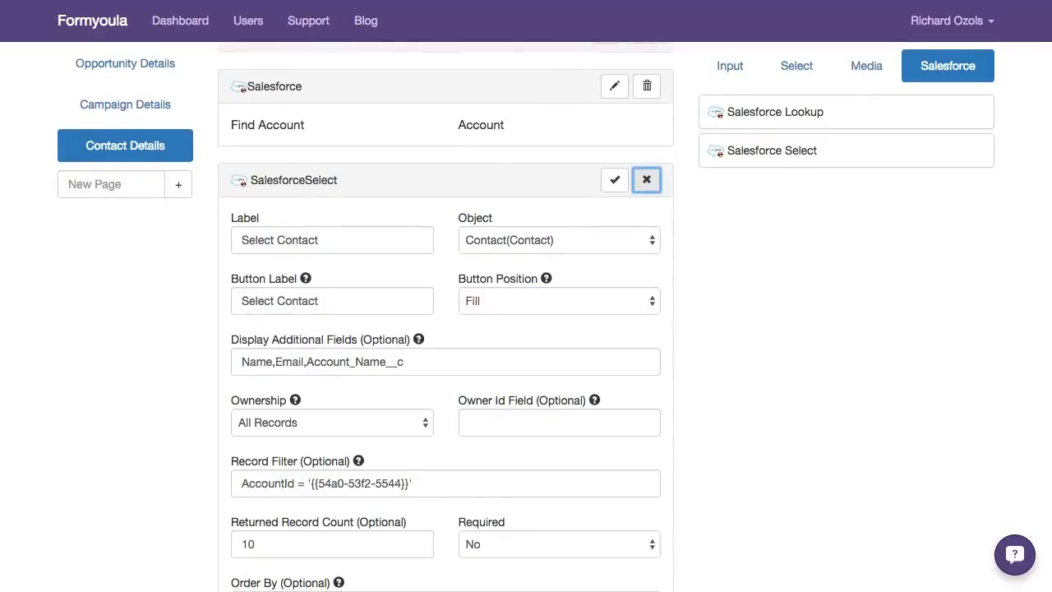
{"action": "scroll", "coordinate": [527, 329], "scroll_direction": "down", "scroll_amount": 1}
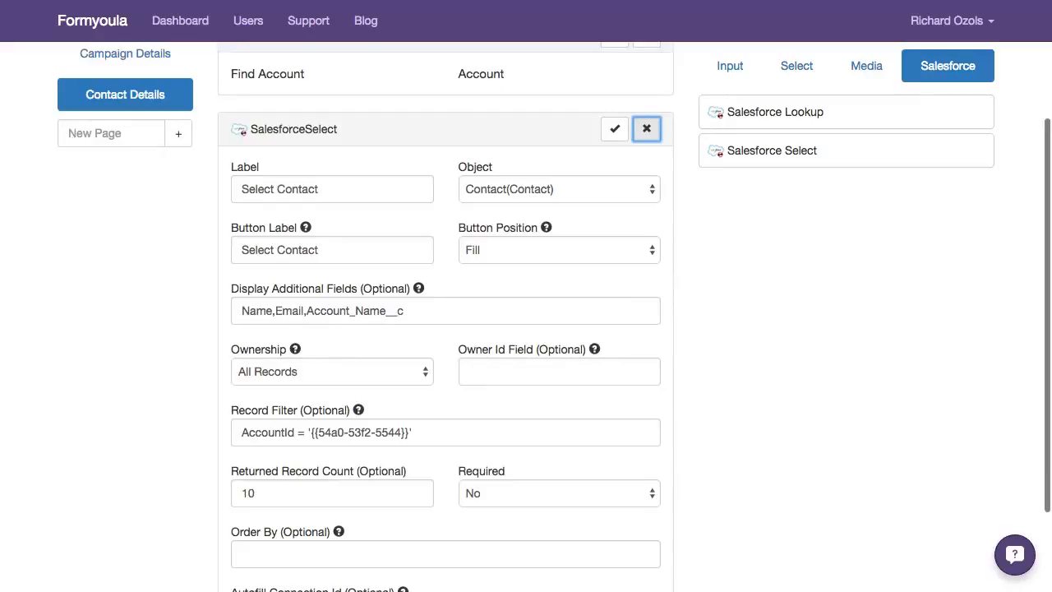
{"action": "left_click_drag", "start_coordinate": [311, 433], "coordinate": [412, 432]}
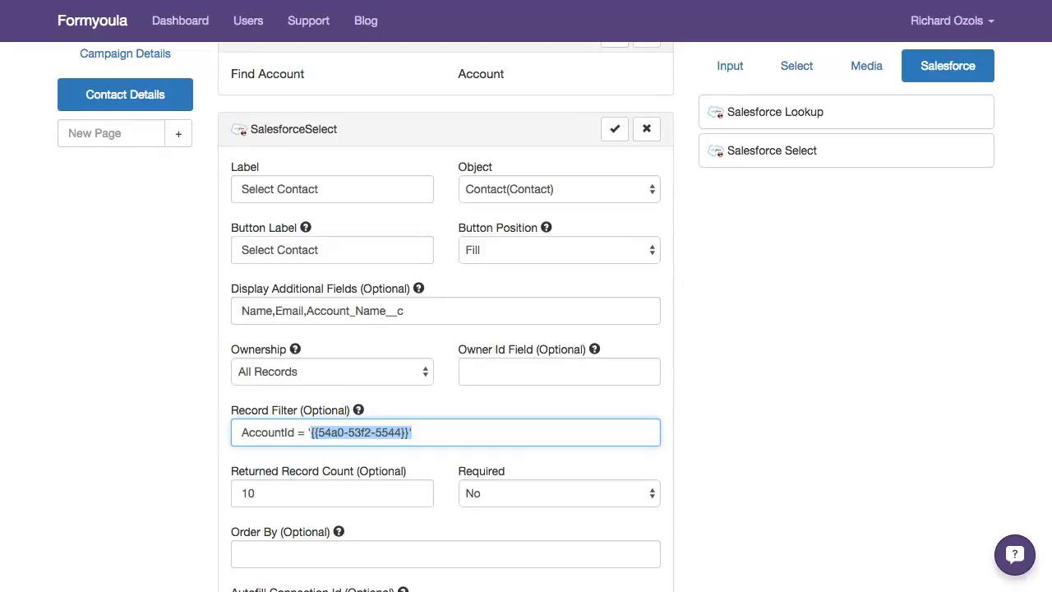
{"action": "scroll", "coordinate": [526, 328], "scroll_direction": "up", "scroll_amount": 1}
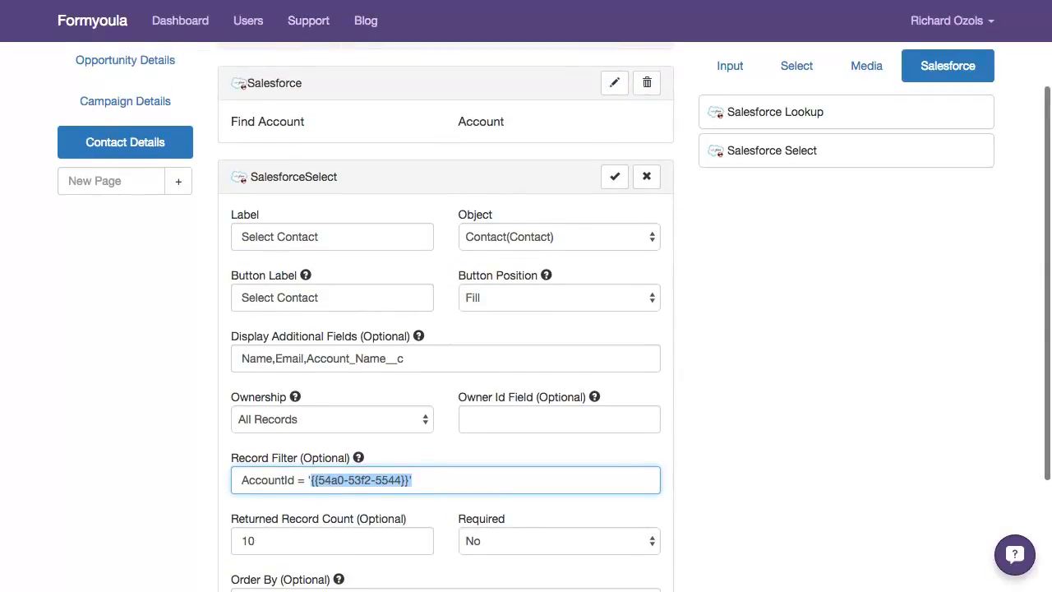
{"action": "scroll", "coordinate": [526, 329], "scroll_direction": "up", "scroll_amount": 1}
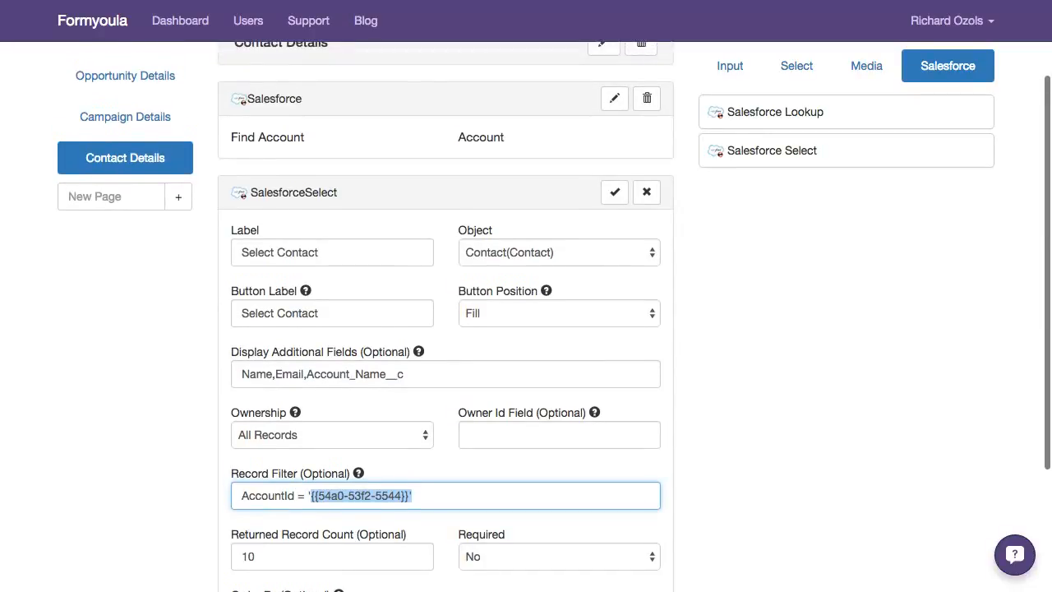
Try adding a Select component between Find Account and Select Opportunity on the Opportunity Details page, and delete it
{"action": "left_click", "coordinate": [797, 66]}
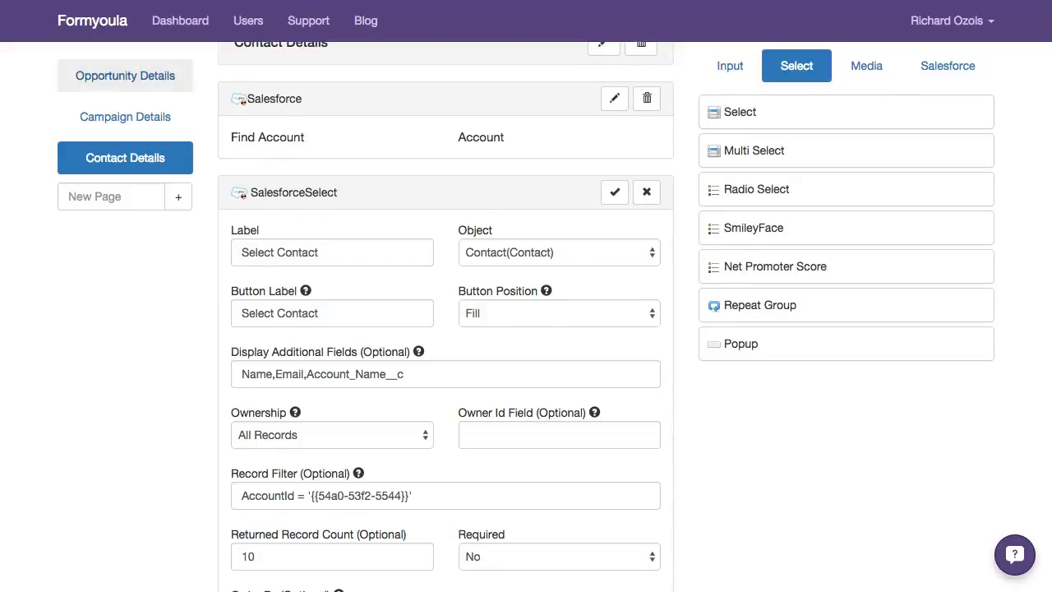
{"action": "left_click", "coordinate": [125, 76]}
{"action": "left_click_drag", "start_coordinate": [740, 111], "coordinate": [256, 205]}
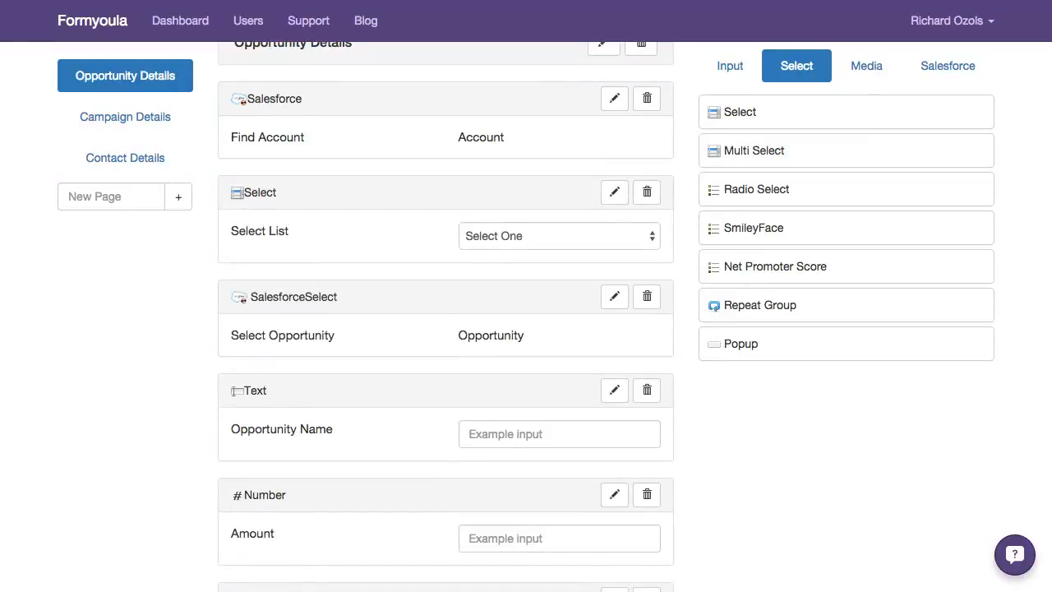
{"action": "left_click", "coordinate": [559, 236]}
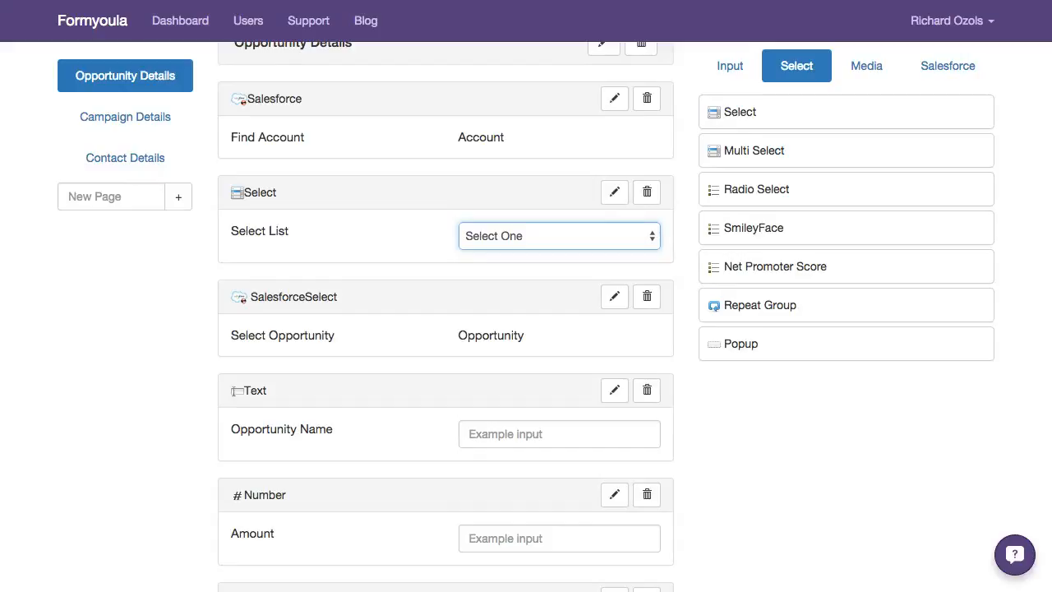
{"action": "left_click", "coordinate": [647, 192]}
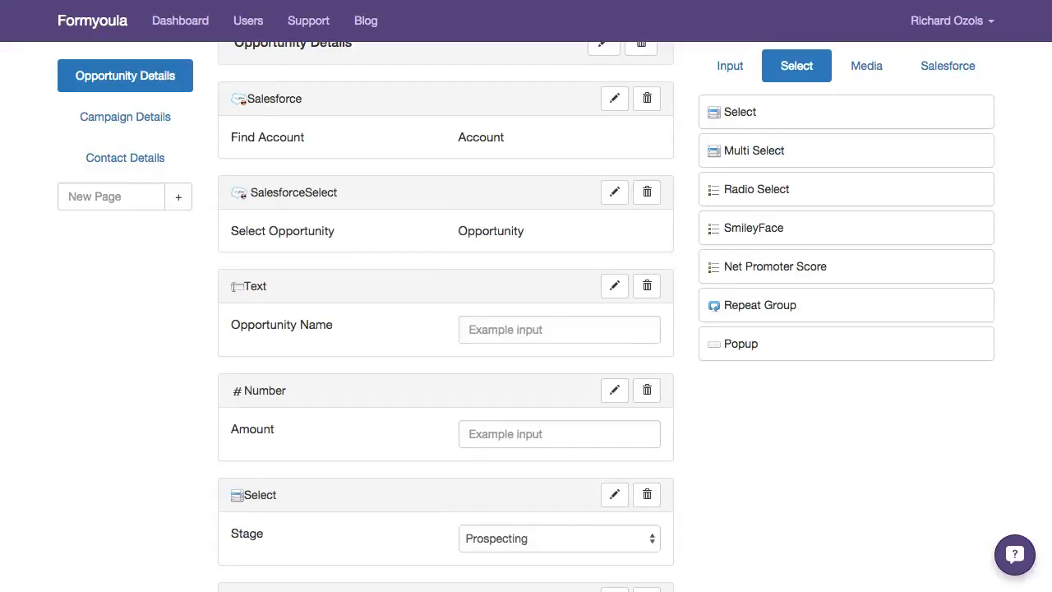
Open the Select Opportunity component's settings and examine the component ID referenced in its record filter
{"action": "scroll", "coordinate": [445, 329], "scroll_direction": "up", "scroll_amount": 2}
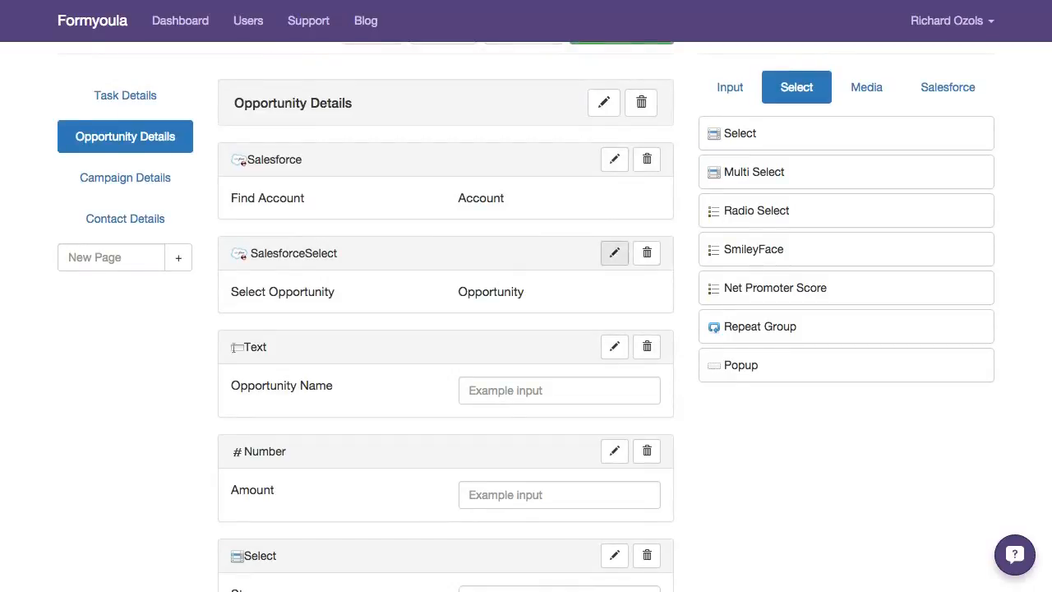
{"action": "left_click", "coordinate": [614, 253]}
{"action": "scroll", "coordinate": [647, 246], "scroll_direction": "down", "scroll_amount": 1}
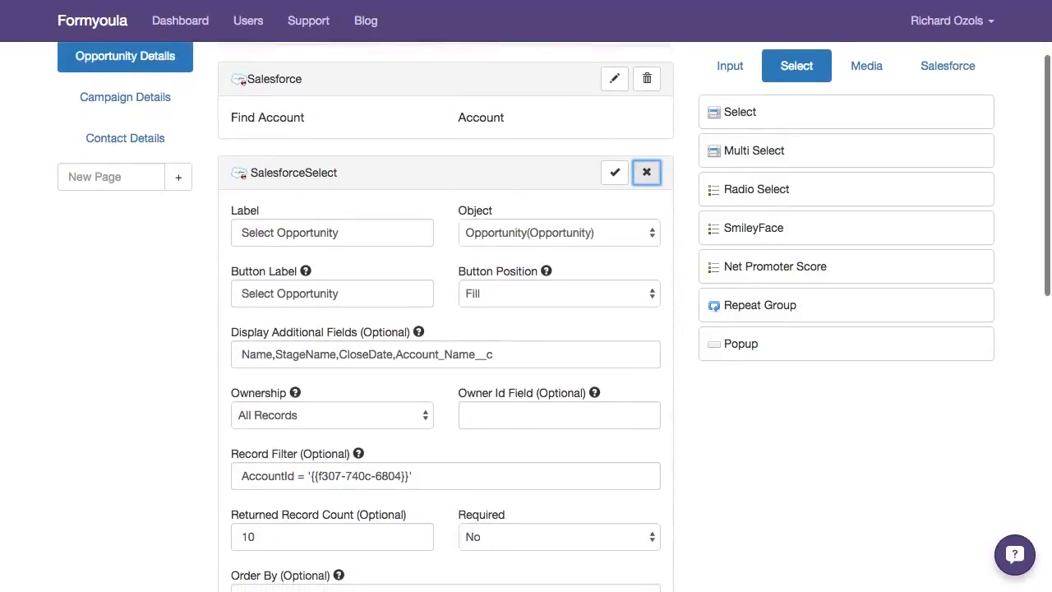
{"action": "double_click", "coordinate": [352, 477]}
{"action": "scroll", "coordinate": [445, 328], "scroll_direction": "up", "scroll_amount": 2}
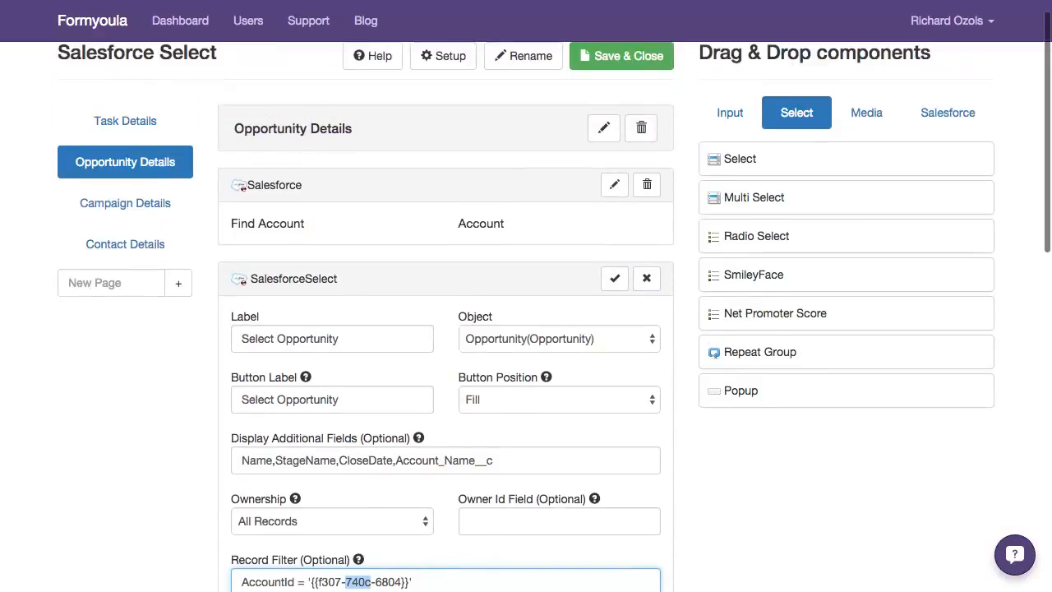
Return to the Contact Details page and review the Select Contact component's additional display fields and remaining settings
{"action": "left_click", "coordinate": [125, 245]}
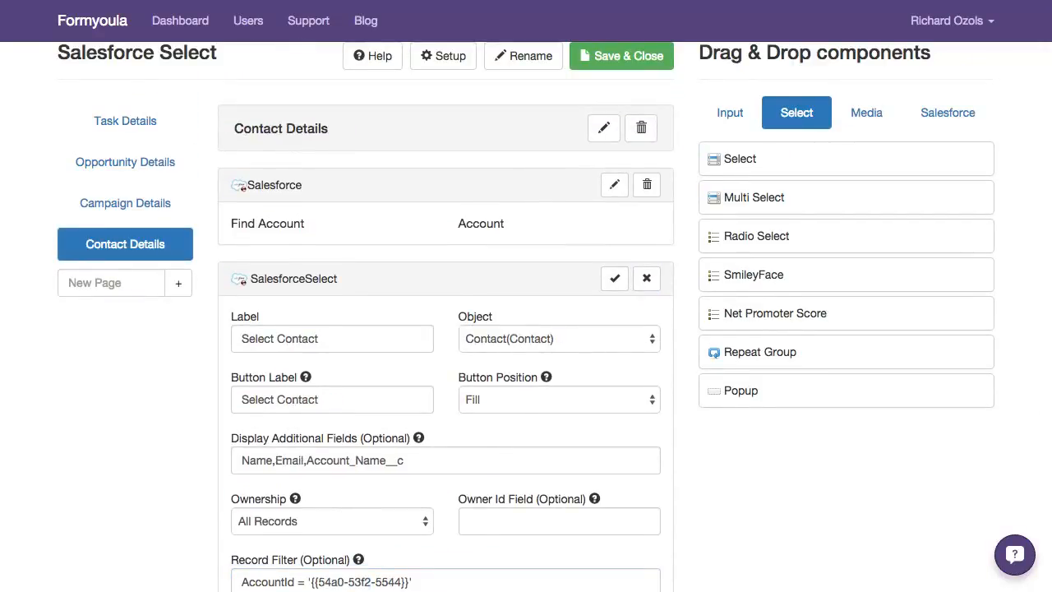
{"action": "scroll", "coordinate": [526, 329], "scroll_direction": "down", "scroll_amount": 3}
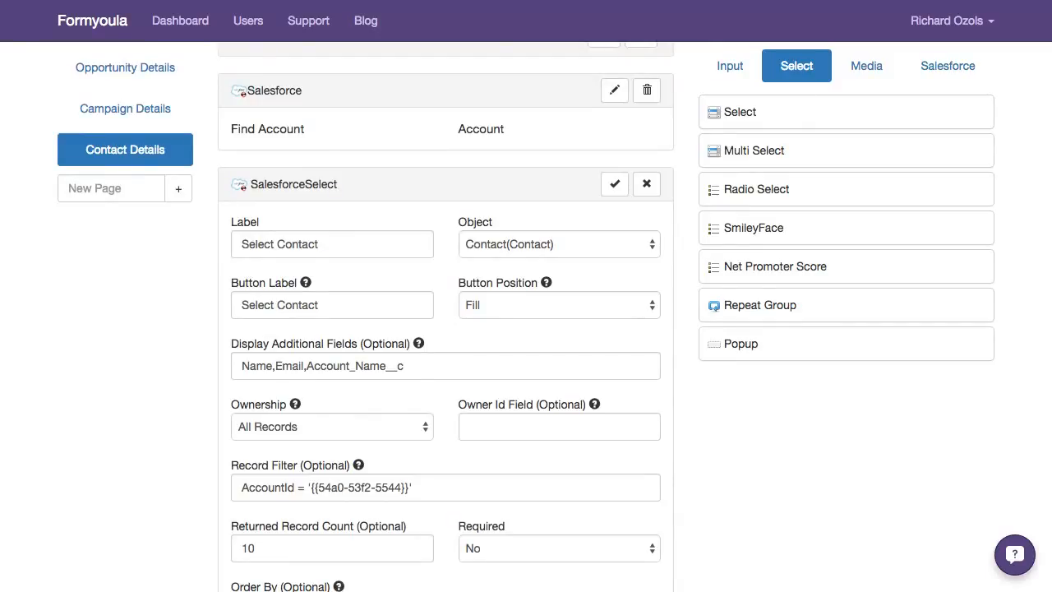
{"action": "left_click", "coordinate": [408, 366]}
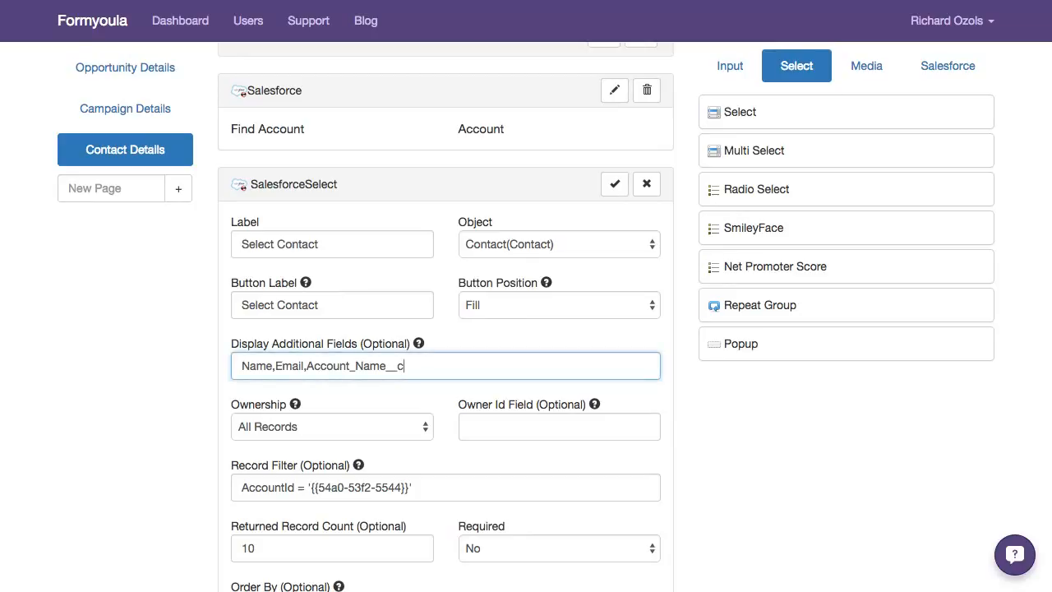
{"action": "key", "text": "alt+shift+Left"}
{"action": "key", "text": "Right"}
{"action": "scroll", "coordinate": [526, 329], "scroll_direction": "down", "scroll_amount": 3}
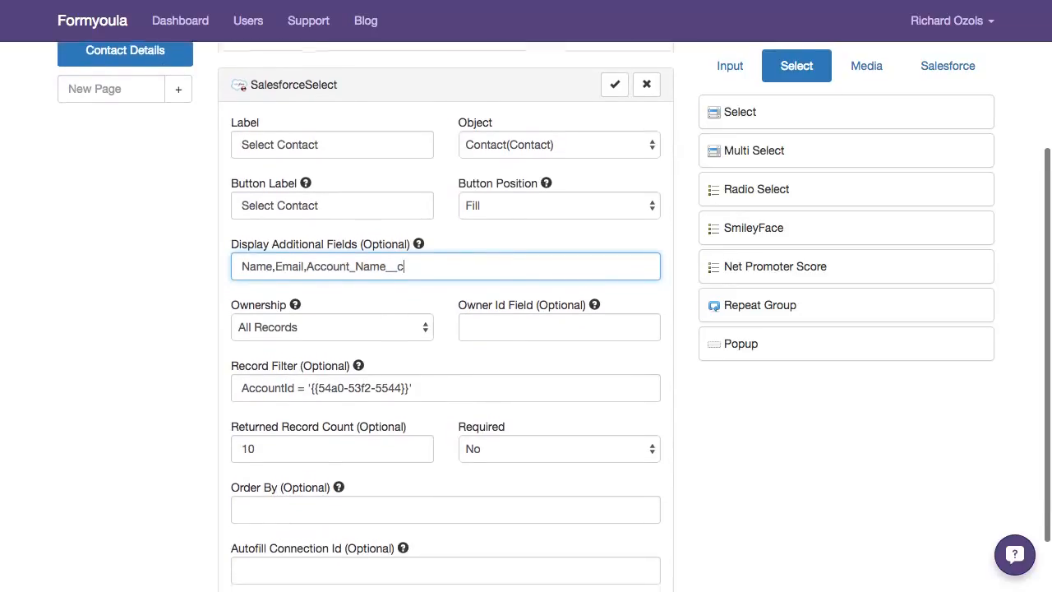
{"action": "scroll", "coordinate": [526, 329], "scroll_direction": "down", "scroll_amount": 2}
{"action": "scroll", "coordinate": [526, 329], "scroll_direction": "up", "scroll_amount": 4}
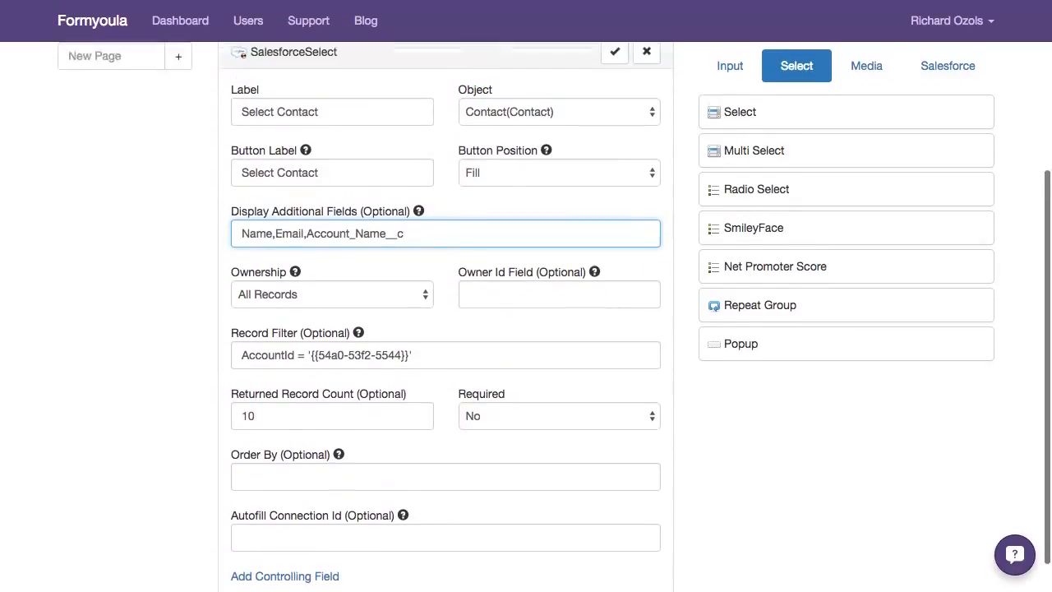
Set the Select Contact component's returned record count to 20 and check its ownership setting
{"action": "scroll", "coordinate": [527, 328], "scroll_direction": "down", "scroll_amount": 3}
{"action": "double_click", "coordinate": [249, 407]}
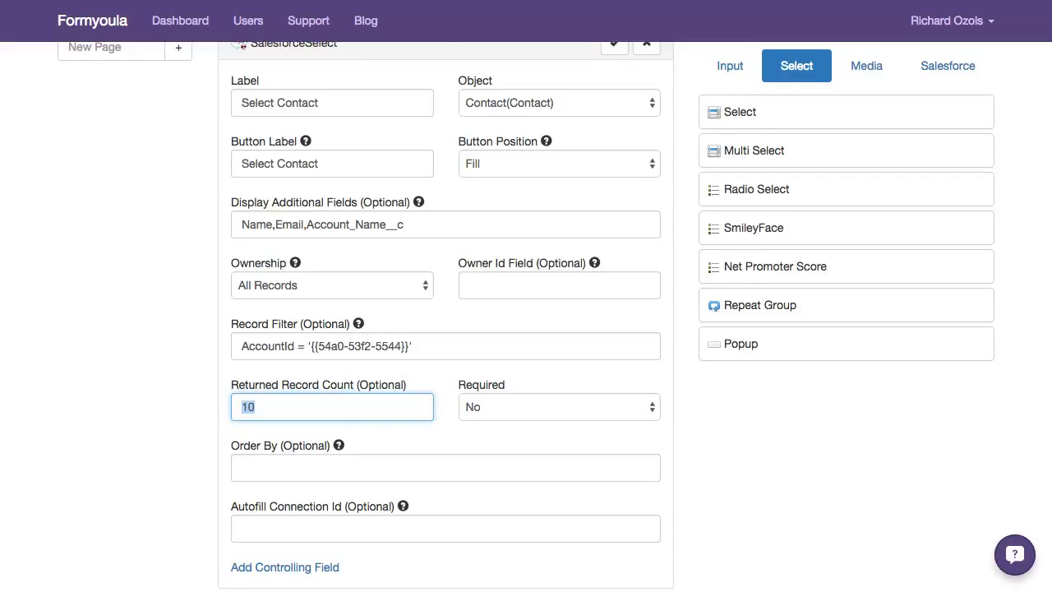
{"action": "type", "text": "20"}
{"action": "scroll", "coordinate": [526, 329], "scroll_direction": "up", "scroll_amount": 2}
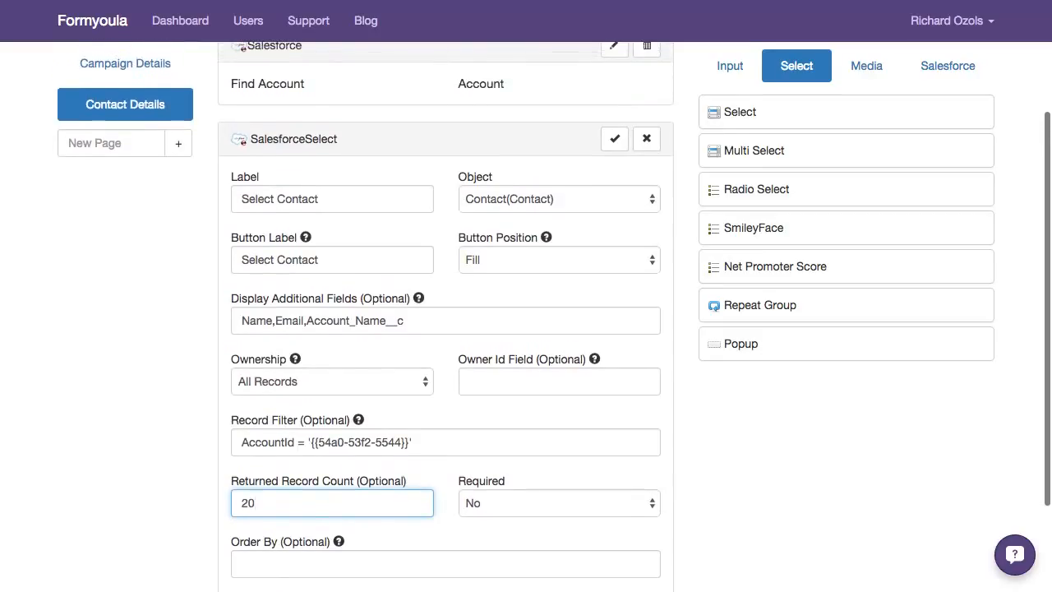
{"action": "left_click", "coordinate": [332, 381]}
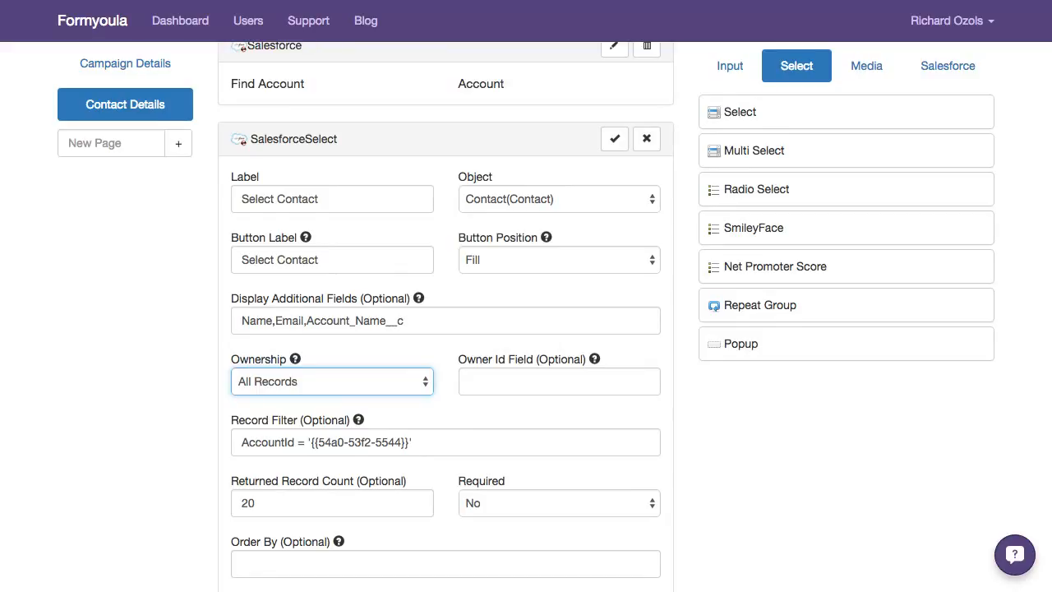
{"action": "scroll", "coordinate": [527, 329], "scroll_direction": "up", "scroll_amount": 4}
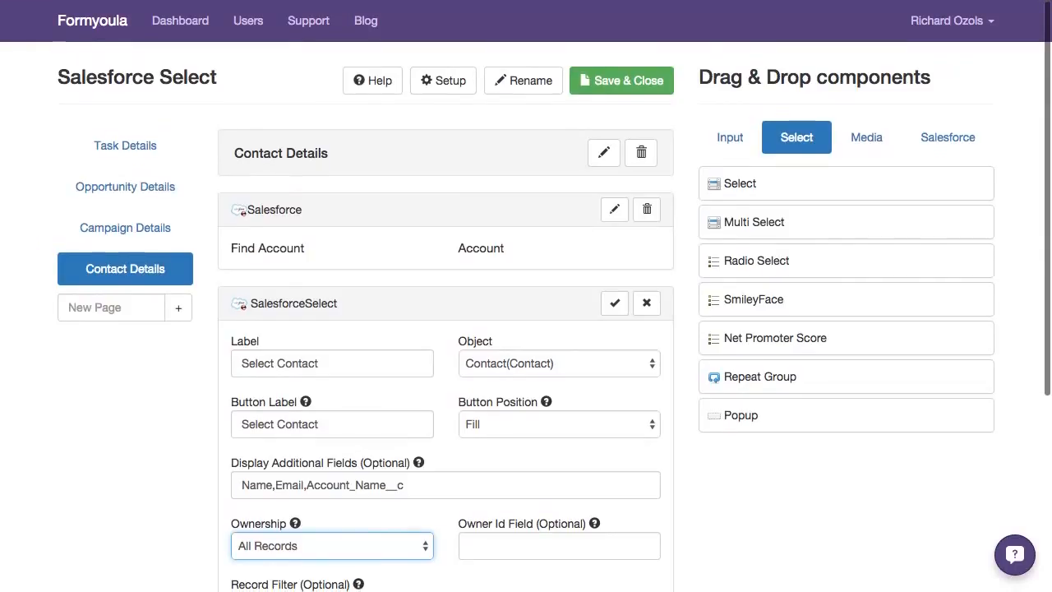